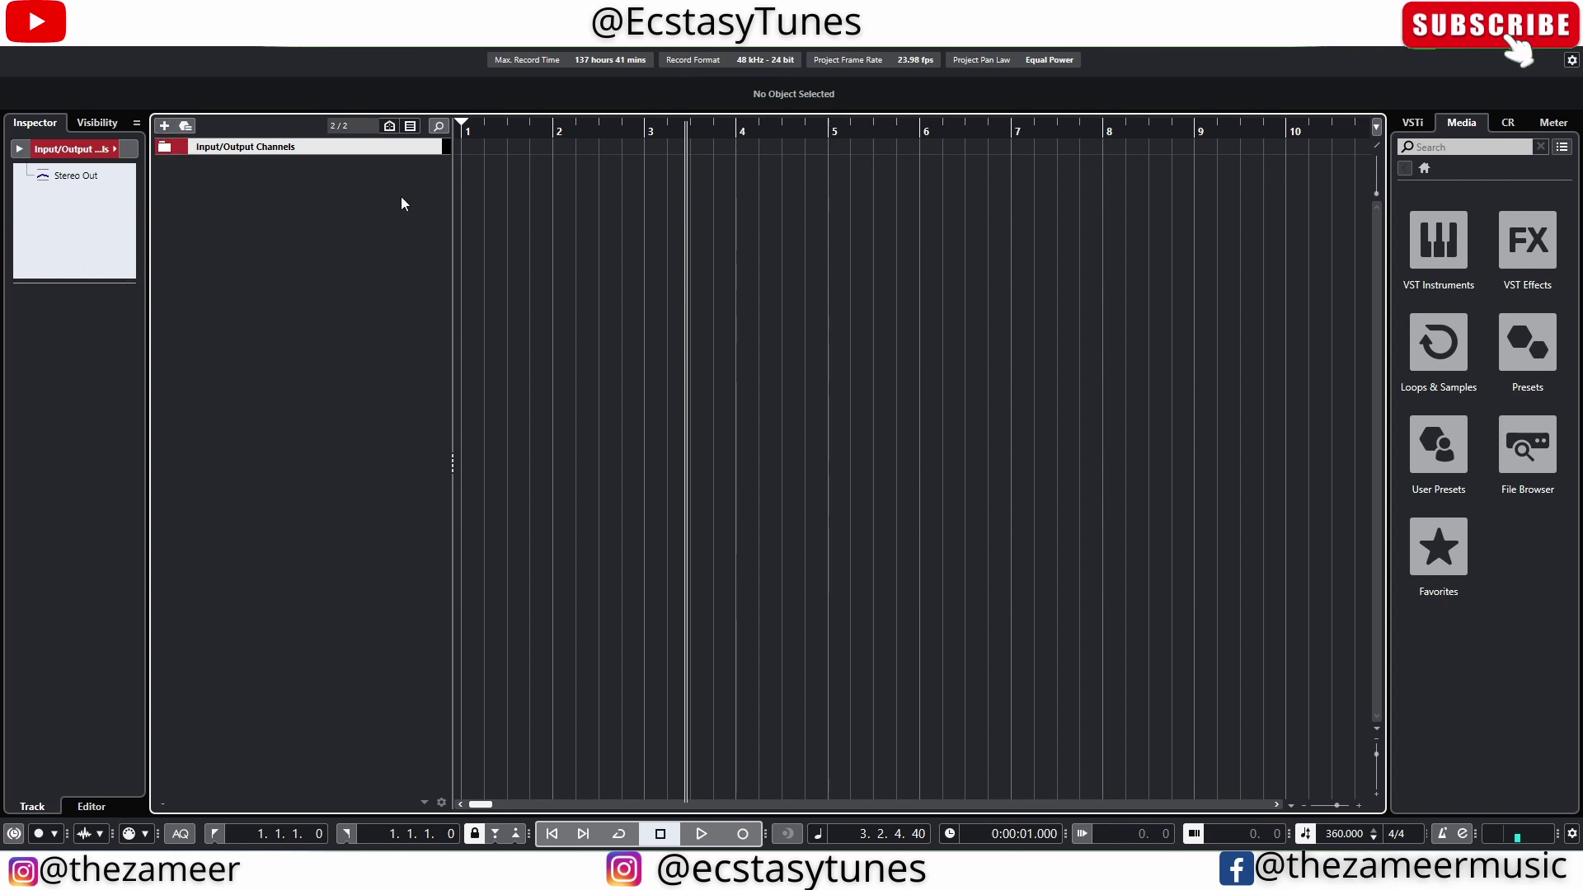
Add a Tempo track at 360 BPM to the empty project and open its Tempo Track Editor
{"action": "left_click", "coordinate": [164, 126]}
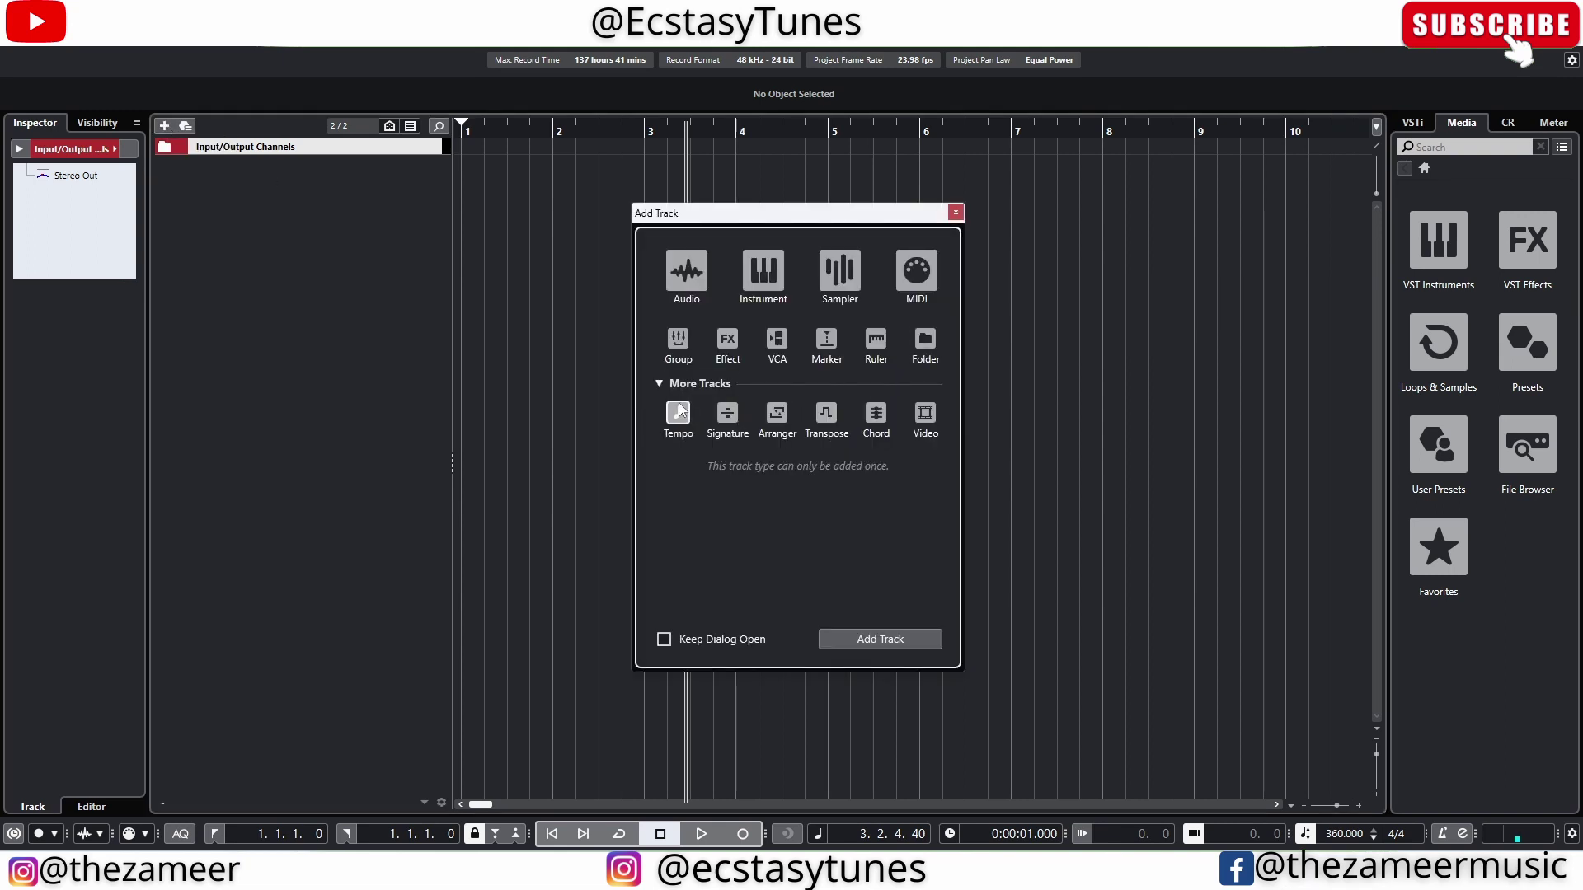
{"action": "left_click", "coordinate": [915, 641]}
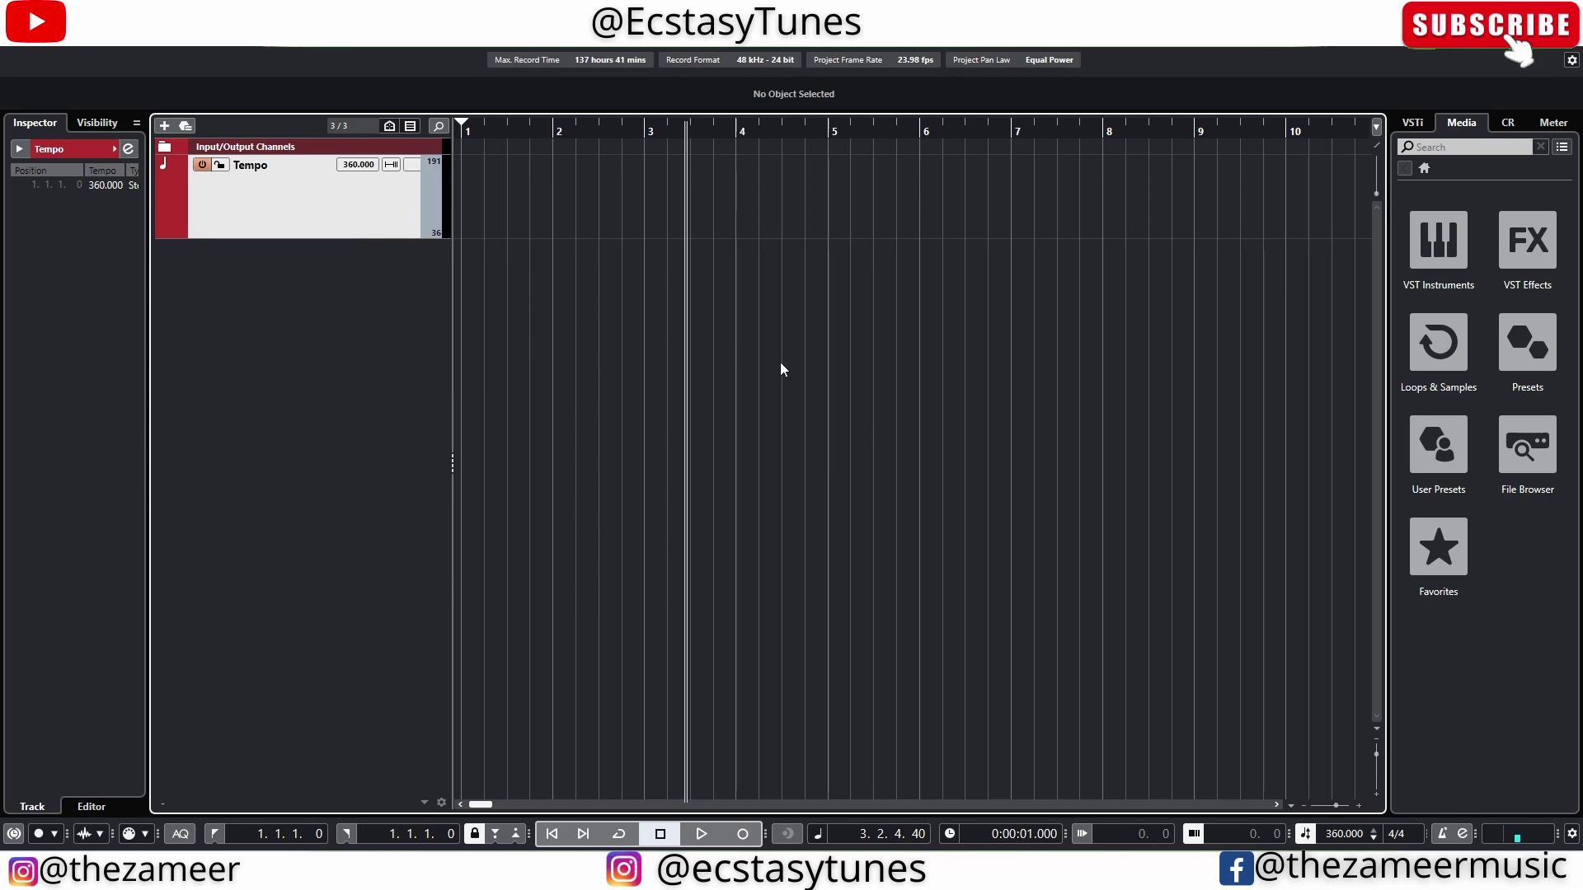
{"action": "key", "text": "ctrl+t"}
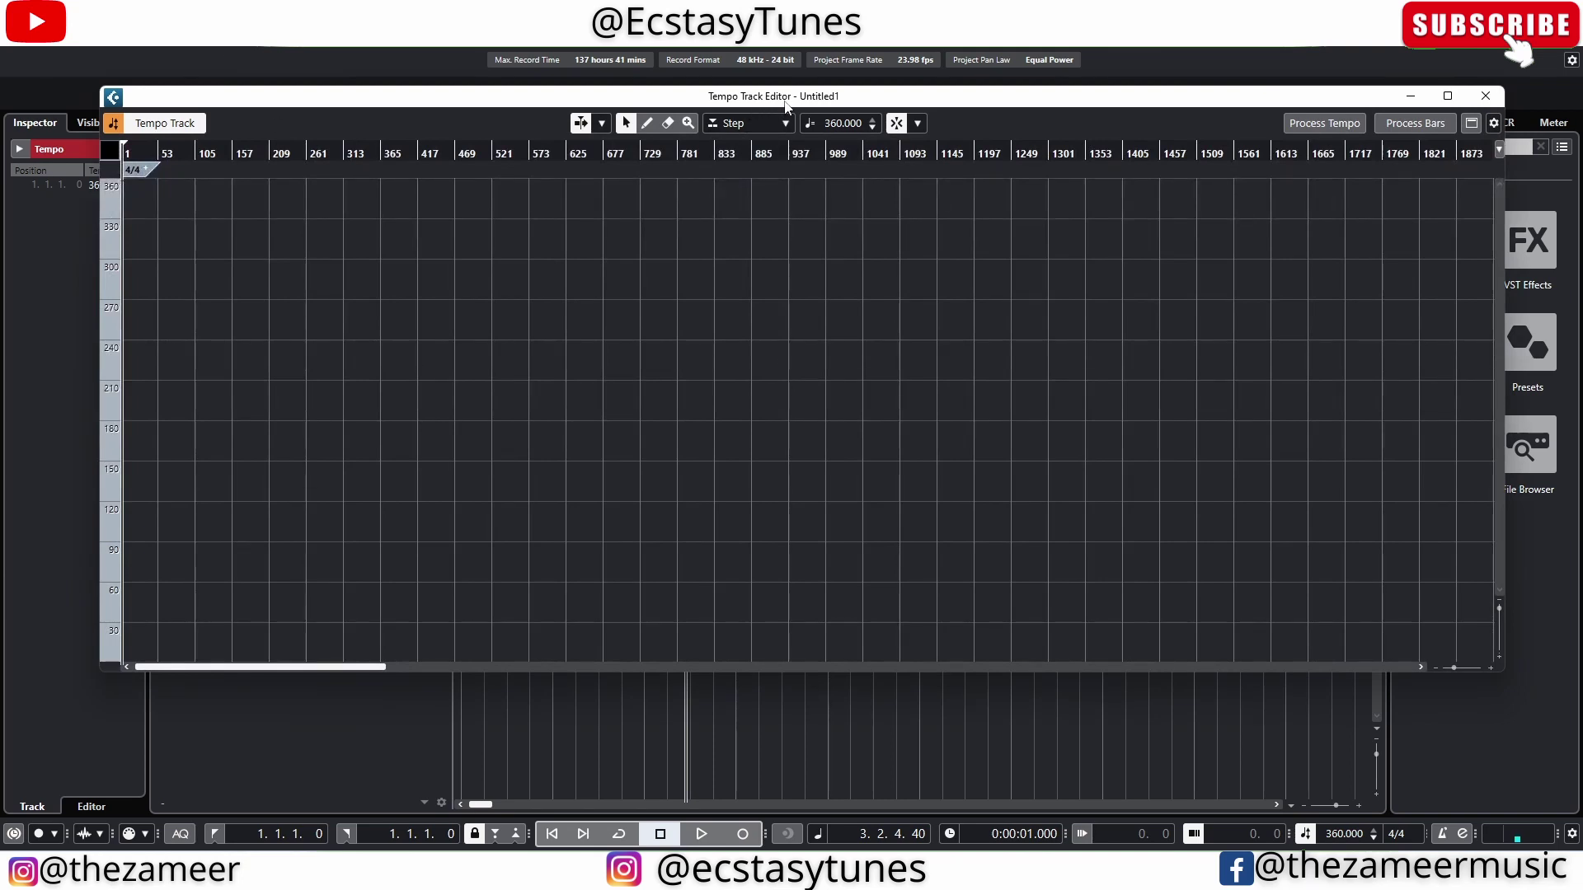
Move, close, reopen and close the Tempo Track Editor again, returning to the Tempo track arrangement
{"action": "left_click_drag", "start_coordinate": [784, 103], "coordinate": [758, 163]}
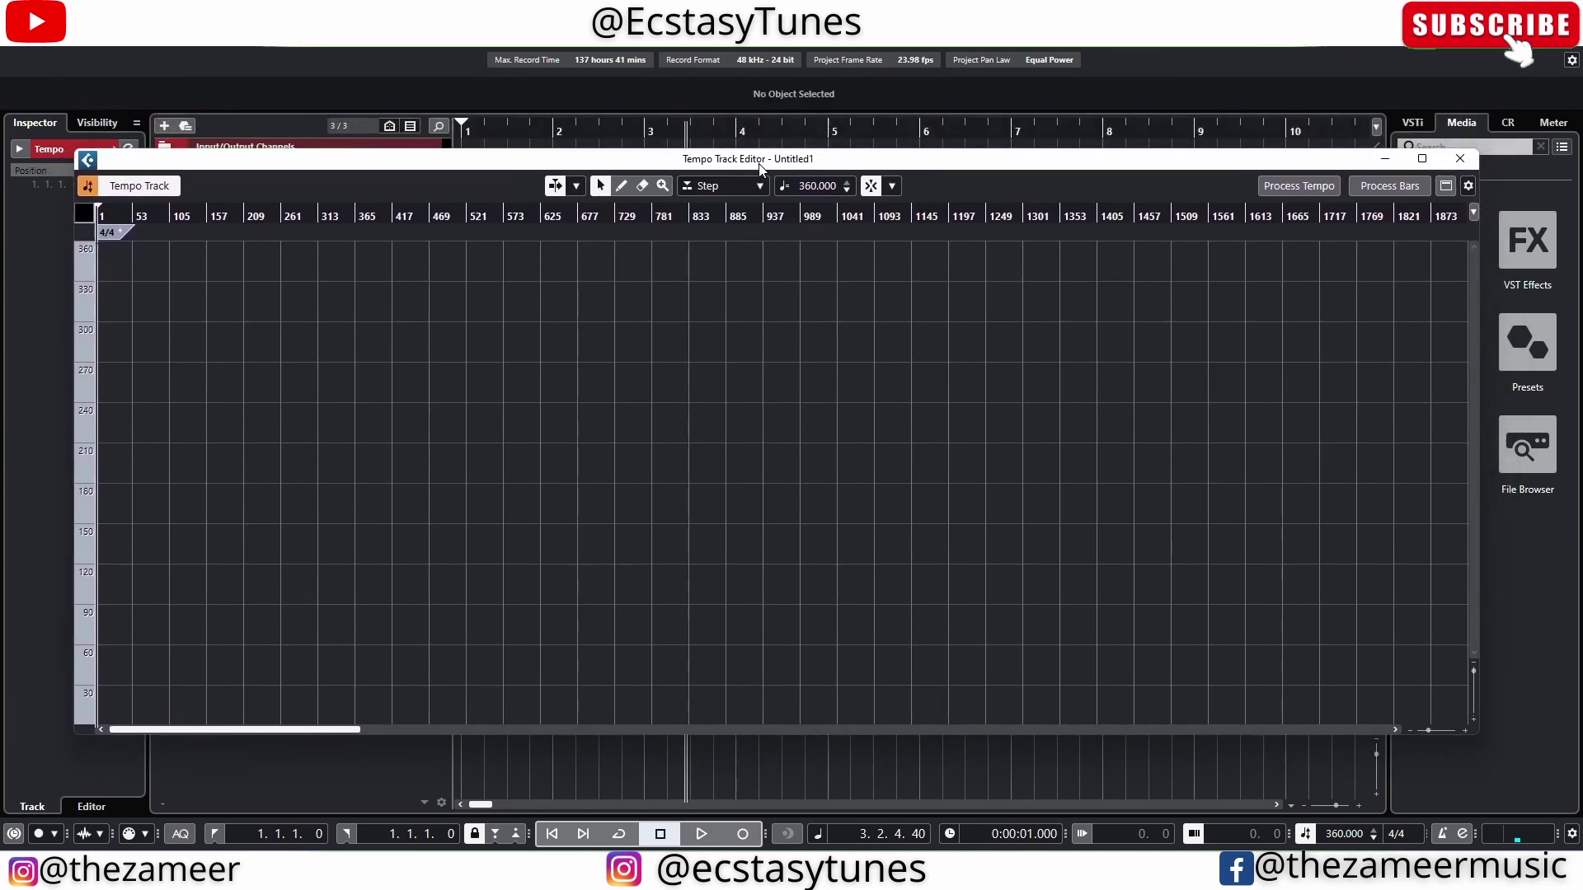
{"action": "left_click", "coordinate": [1461, 158]}
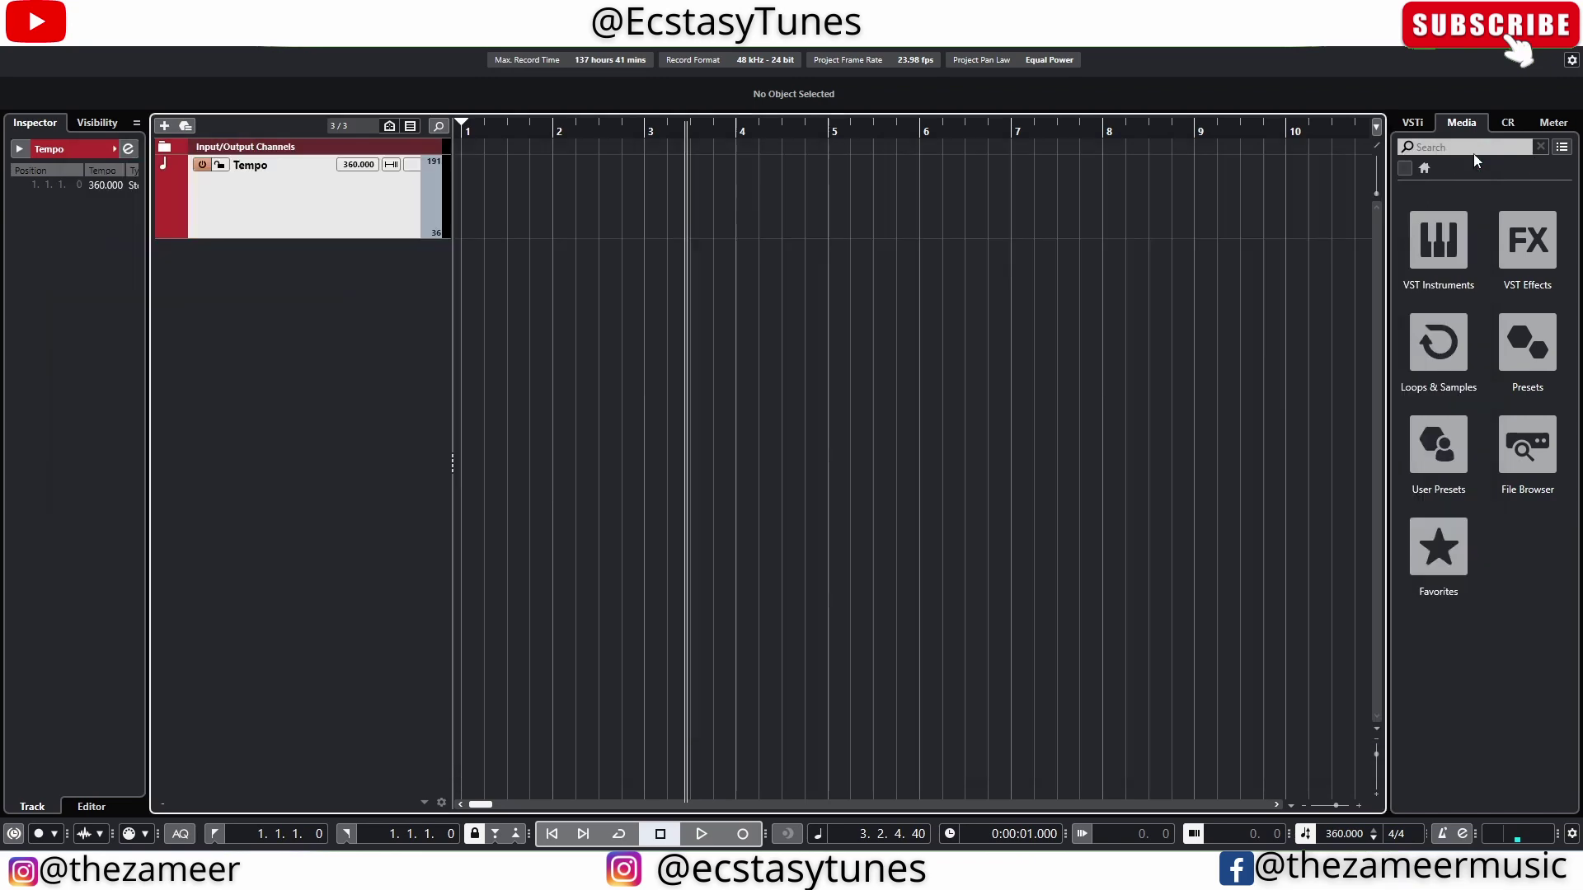
{"action": "key", "text": "ctrl+t"}
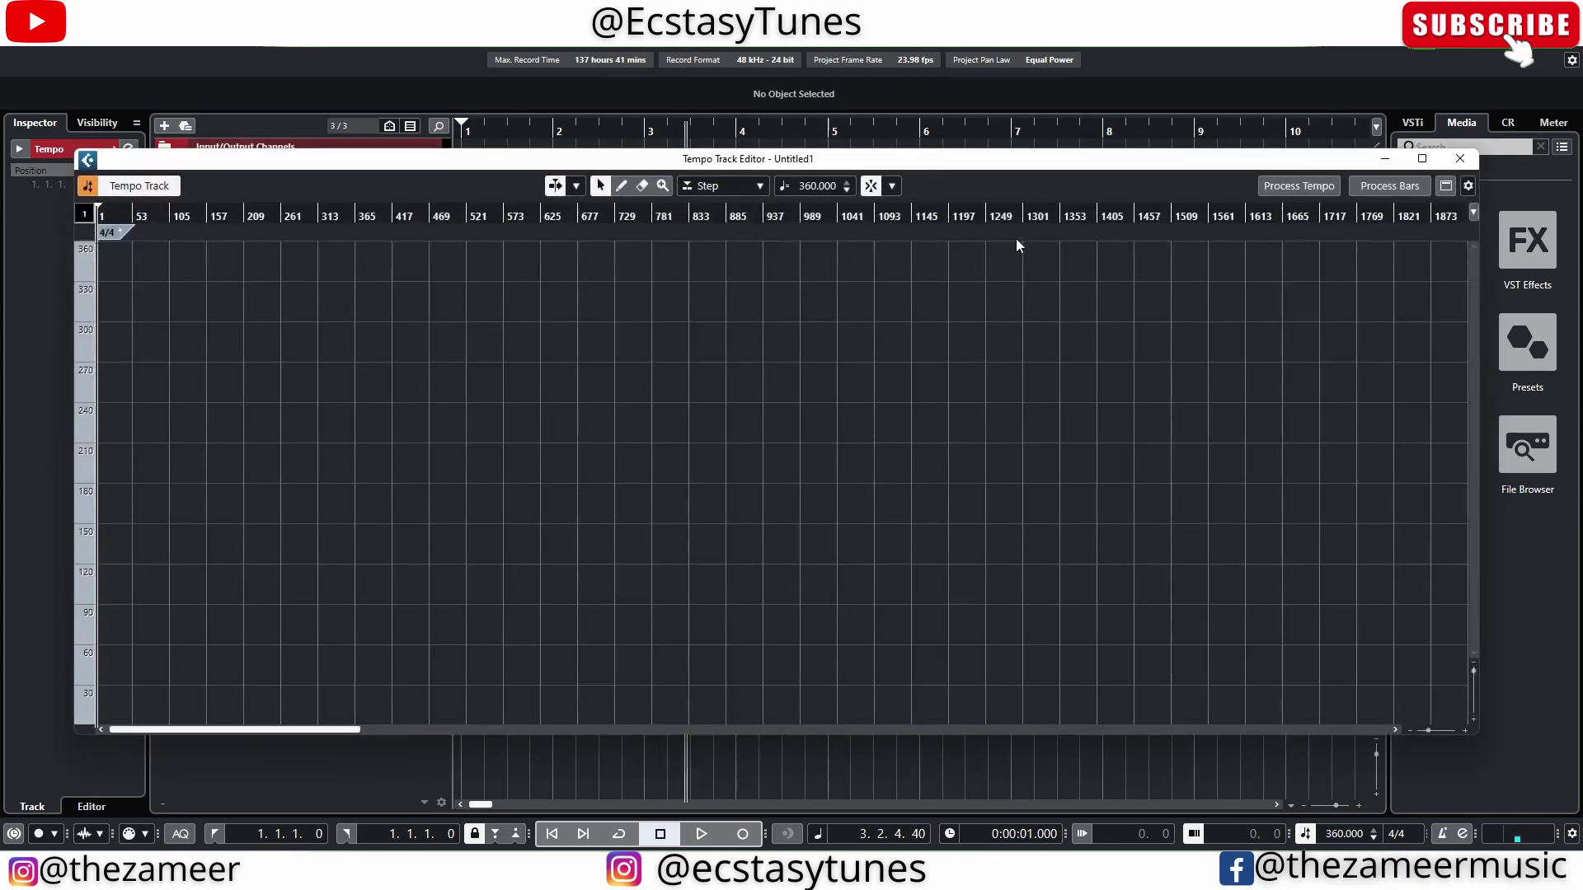
{"action": "left_click", "coordinate": [1465, 164]}
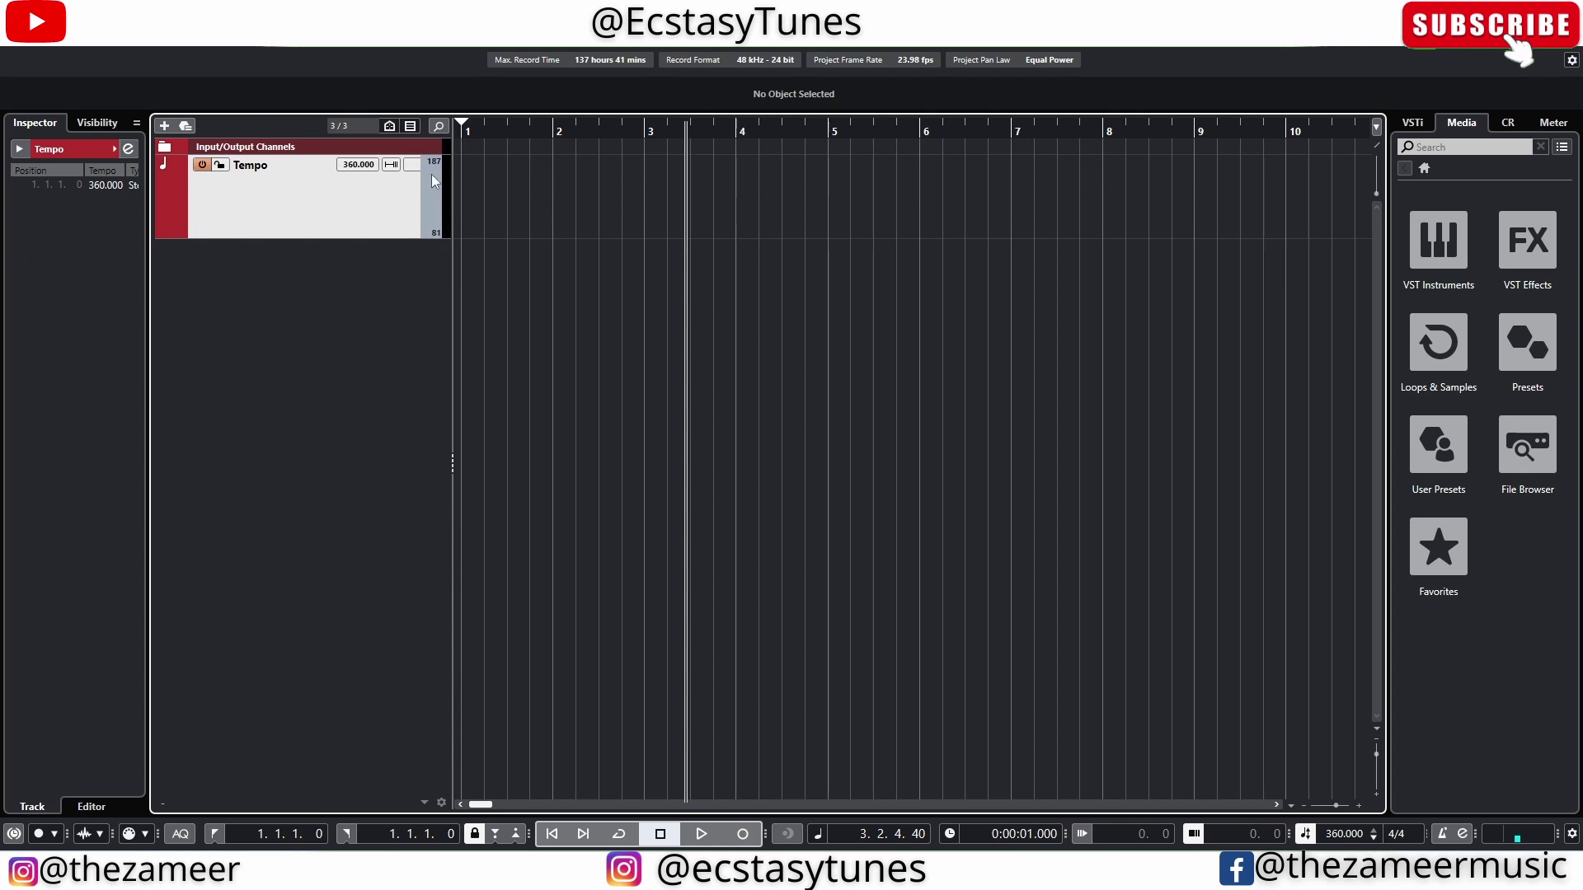
{"action": "scroll", "coordinate": [431, 172], "scroll_direction": "down", "scroll_amount": 2}
Scroll the tempo scale range and toggle Lock Tempo Track on, then off again
{"action": "scroll", "coordinate": [433, 166], "scroll_direction": "down", "scroll_amount": 5}
{"action": "scroll", "coordinate": [433, 233], "scroll_direction": "up", "scroll_amount": 5}
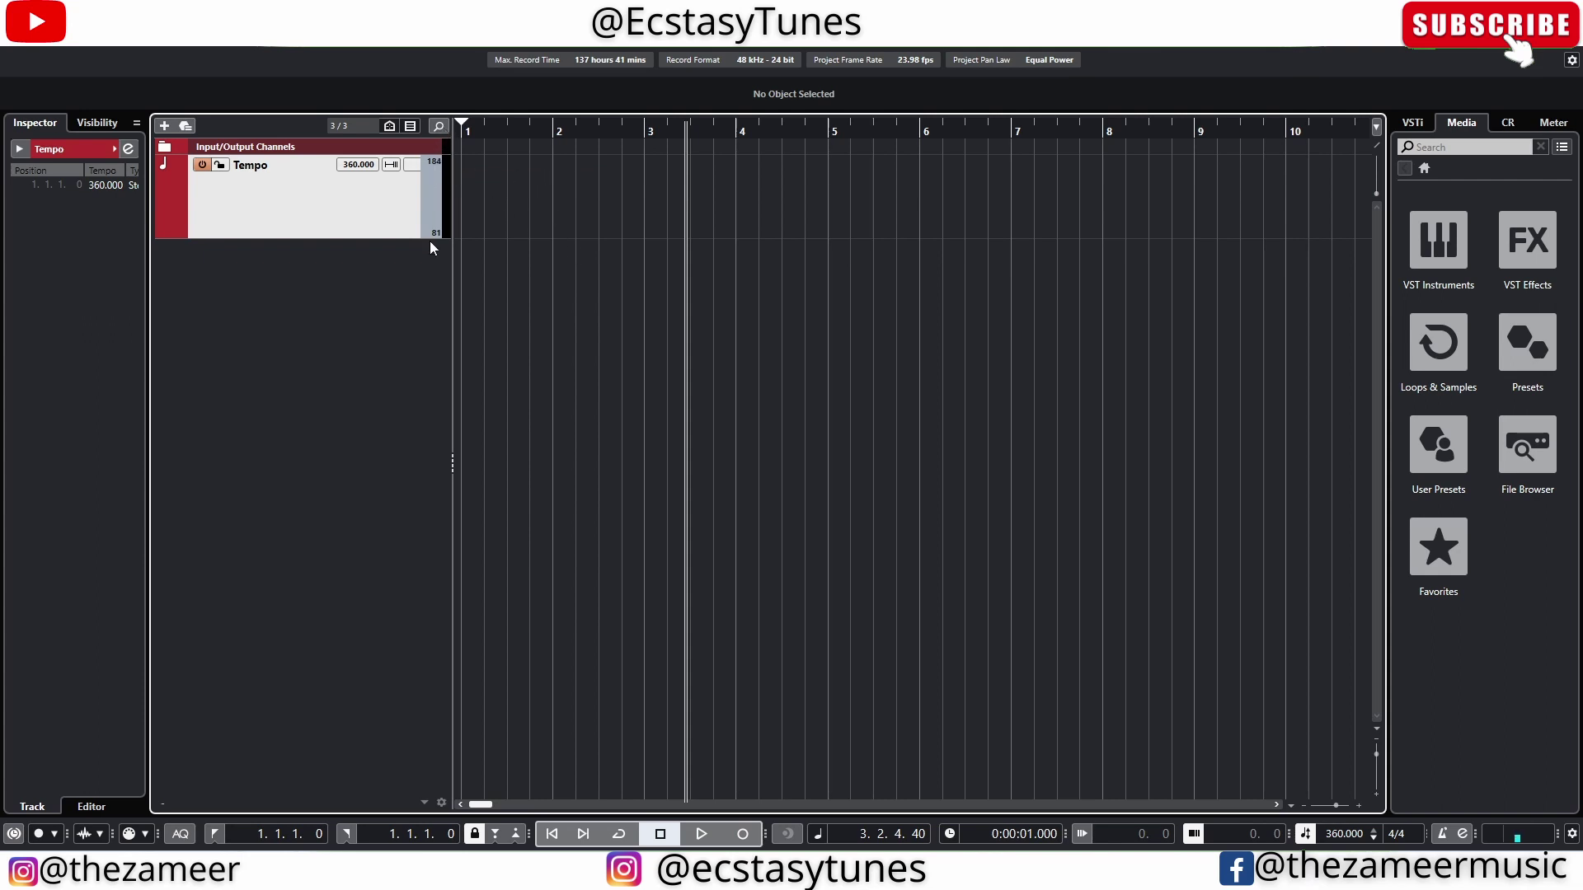
{"action": "left_click", "coordinate": [221, 165]}
{"action": "left_click", "coordinate": [221, 166]}
Show the Tempo track's Step, Ramp and Automatic curve-type choices and the arrangement toolbox
{"action": "left_click", "coordinate": [444, 177]}
{"action": "left_click", "coordinate": [430, 164]}
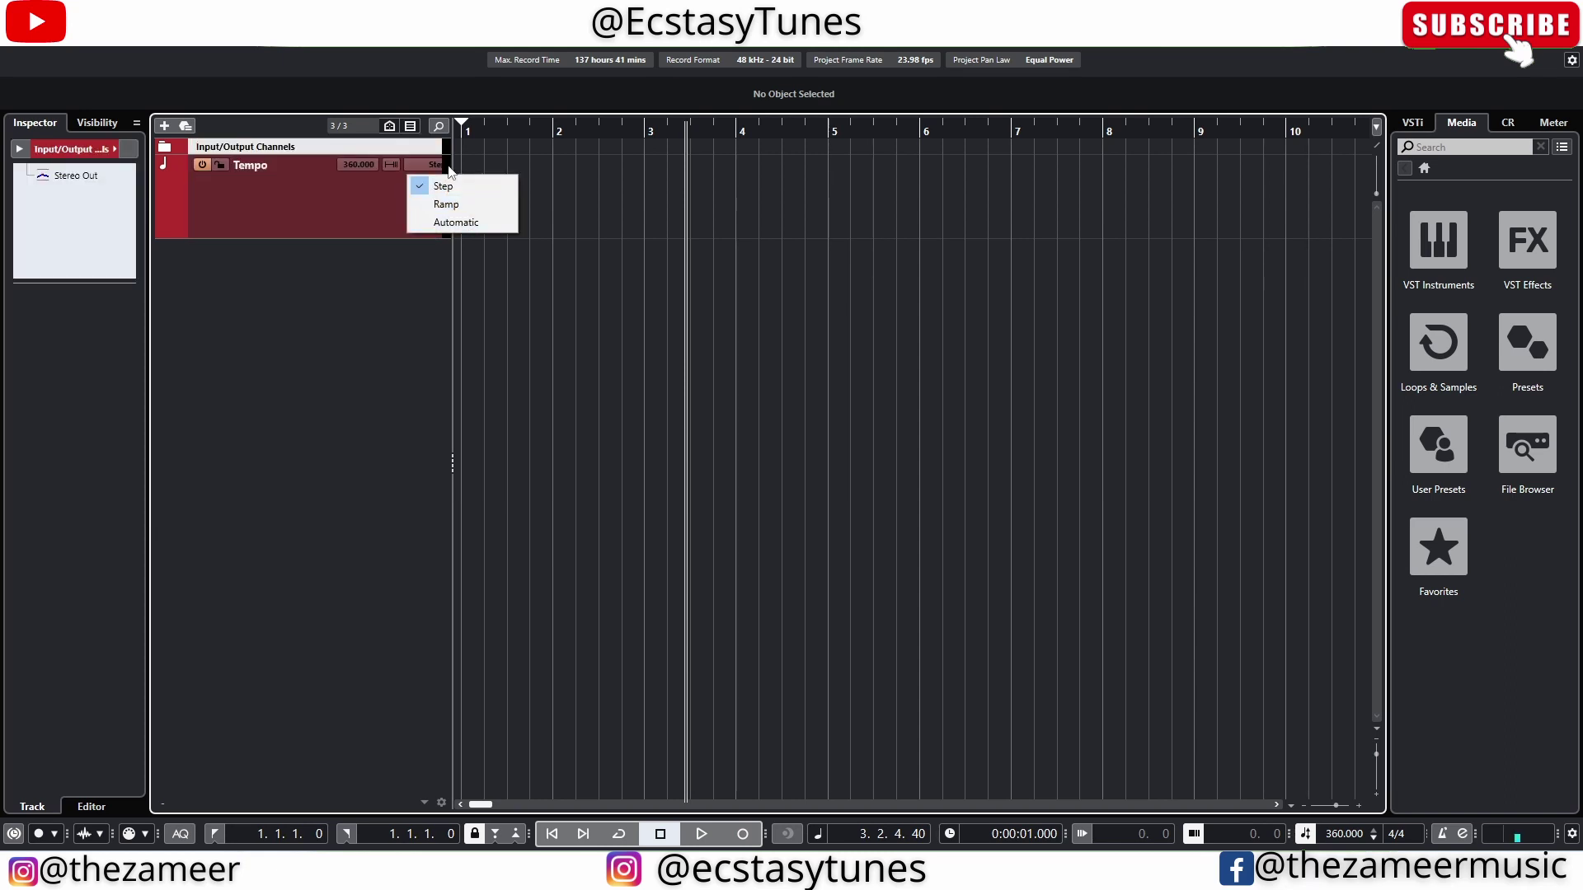
{"action": "right_click", "coordinate": [667, 193]}
With the Draw tool, draw tempo points from bar 2 toward bar 3
{"action": "left_click", "coordinate": [709, 195]}
{"action": "left_click", "coordinate": [566, 184]}
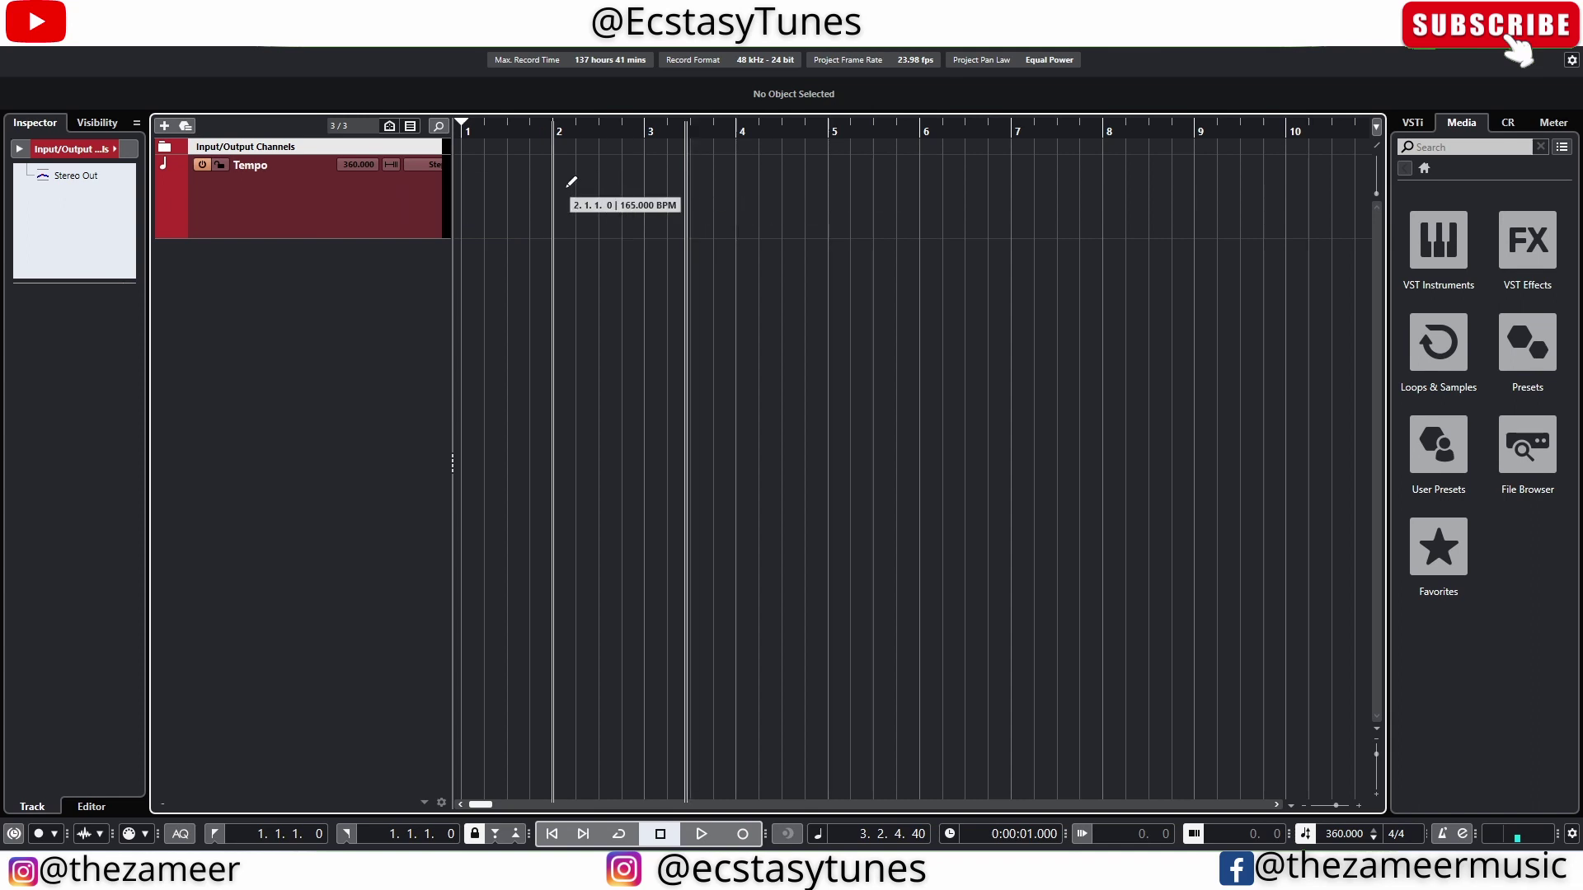
{"action": "mouse_move", "coordinate": [585, 183]}
{"action": "left_mouse_down"}
{"action": "mouse_move", "coordinate": [625, 155]}
{"action": "mouse_move", "coordinate": [641, 190]}
{"action": "mouse_move", "coordinate": [666, 162]}
{"action": "mouse_move", "coordinate": [758, 162]}
{"action": "mouse_move", "coordinate": [647, 158]}
{"action": "left_mouse_up"}
Set the curve type to Ramp and reshape the tempo ramp between bars 2 and 3
{"action": "left_click", "coordinate": [437, 164]}
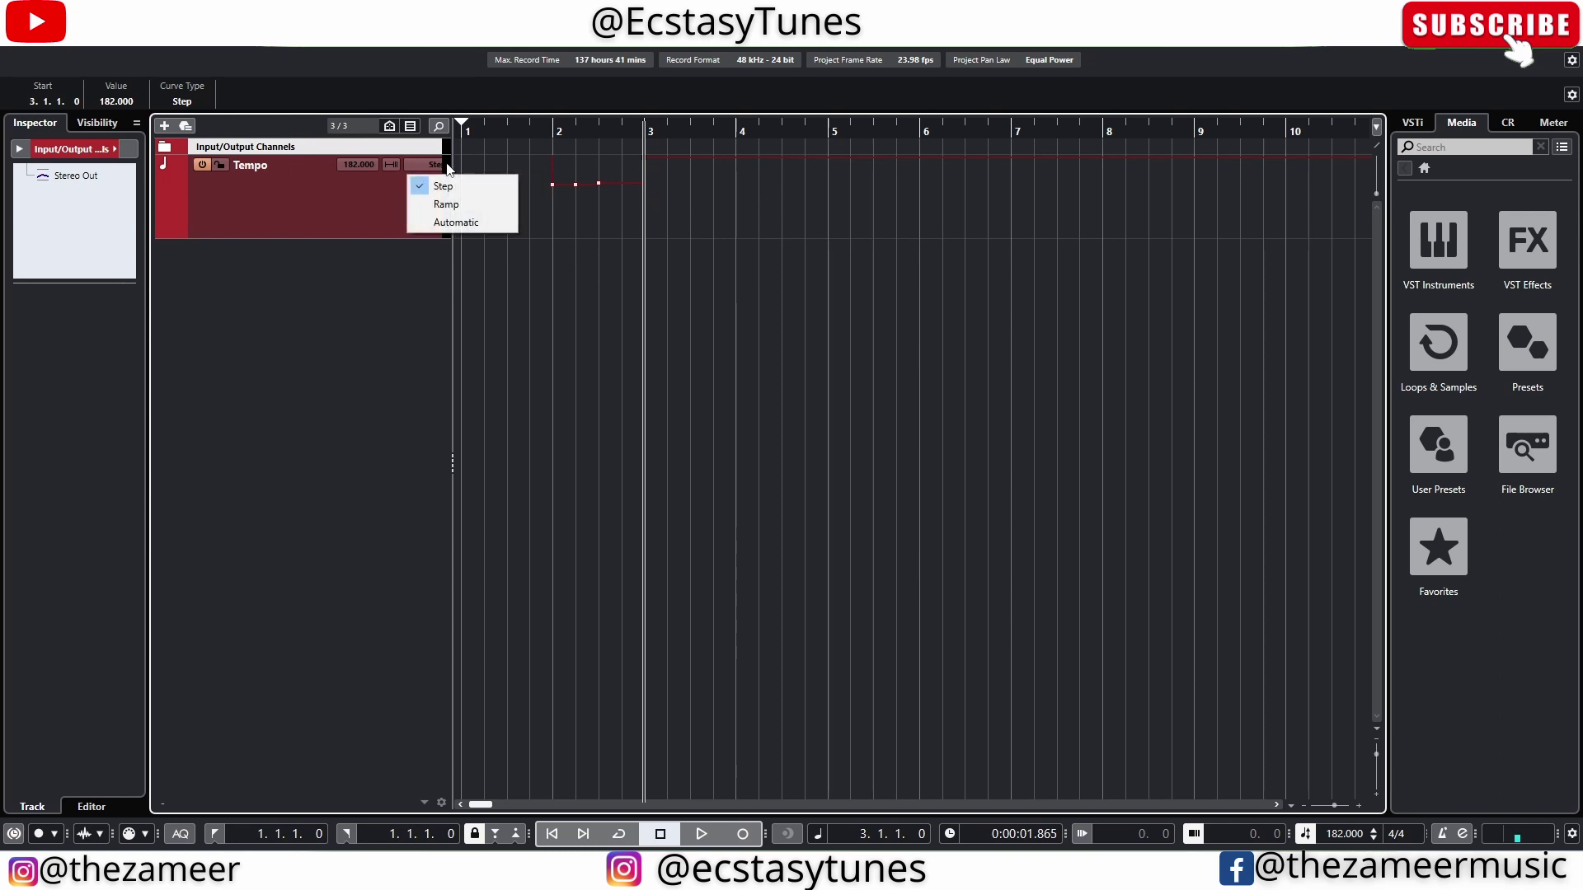
{"action": "left_click", "coordinate": [445, 201]}
{"action": "left_click_drag", "start_coordinate": [624, 178], "coordinate": [592, 151]}
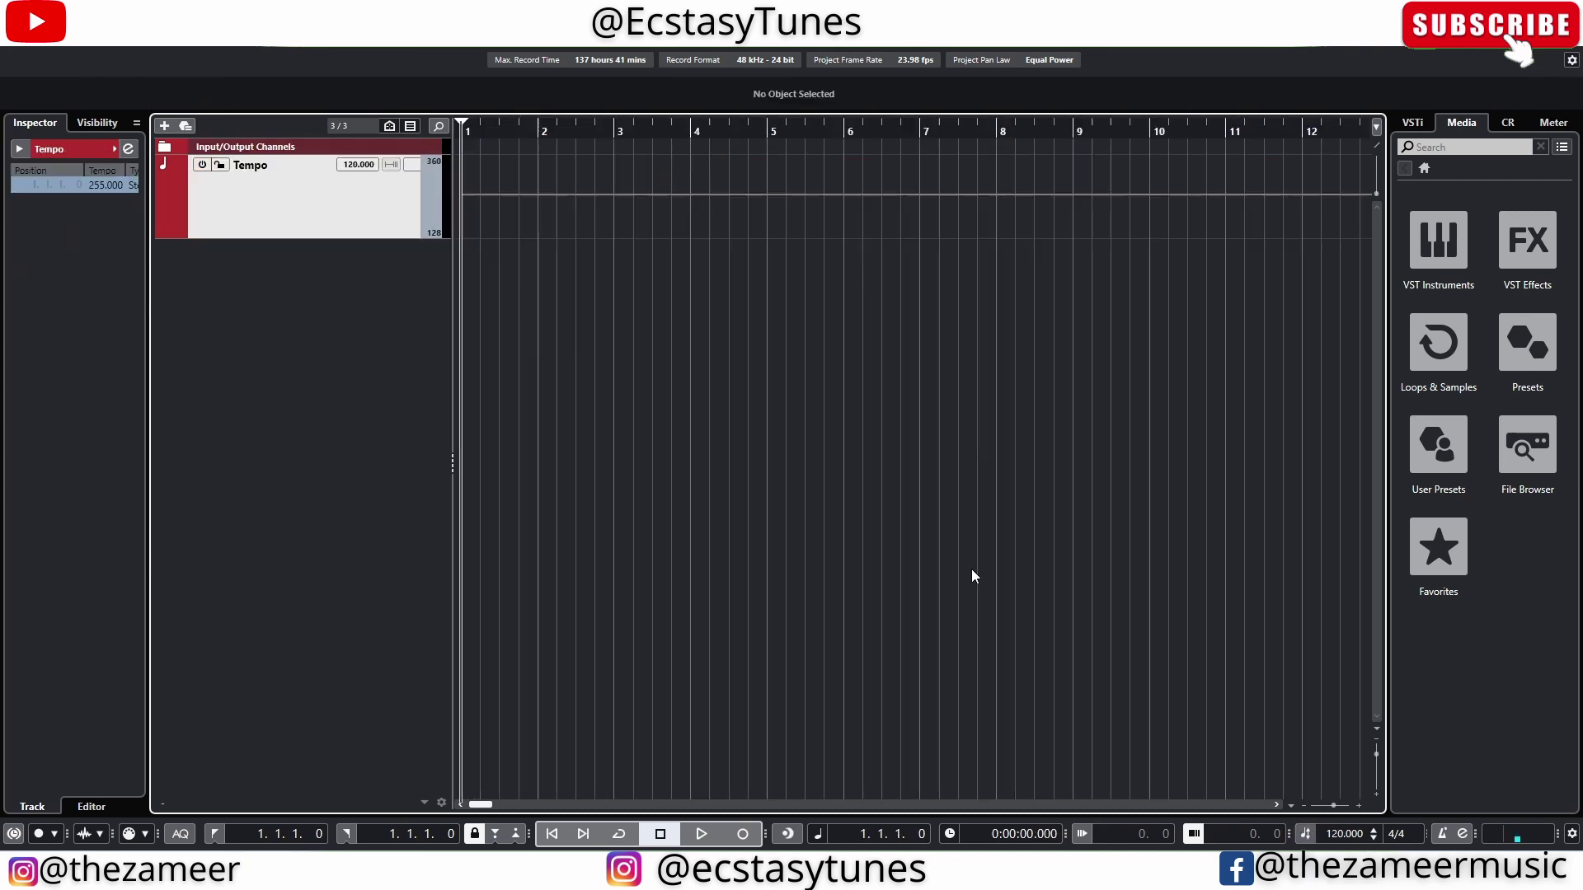
Toggle the tempo track on, off and back on in the transport
{"action": "left_click", "coordinate": [1306, 834]}
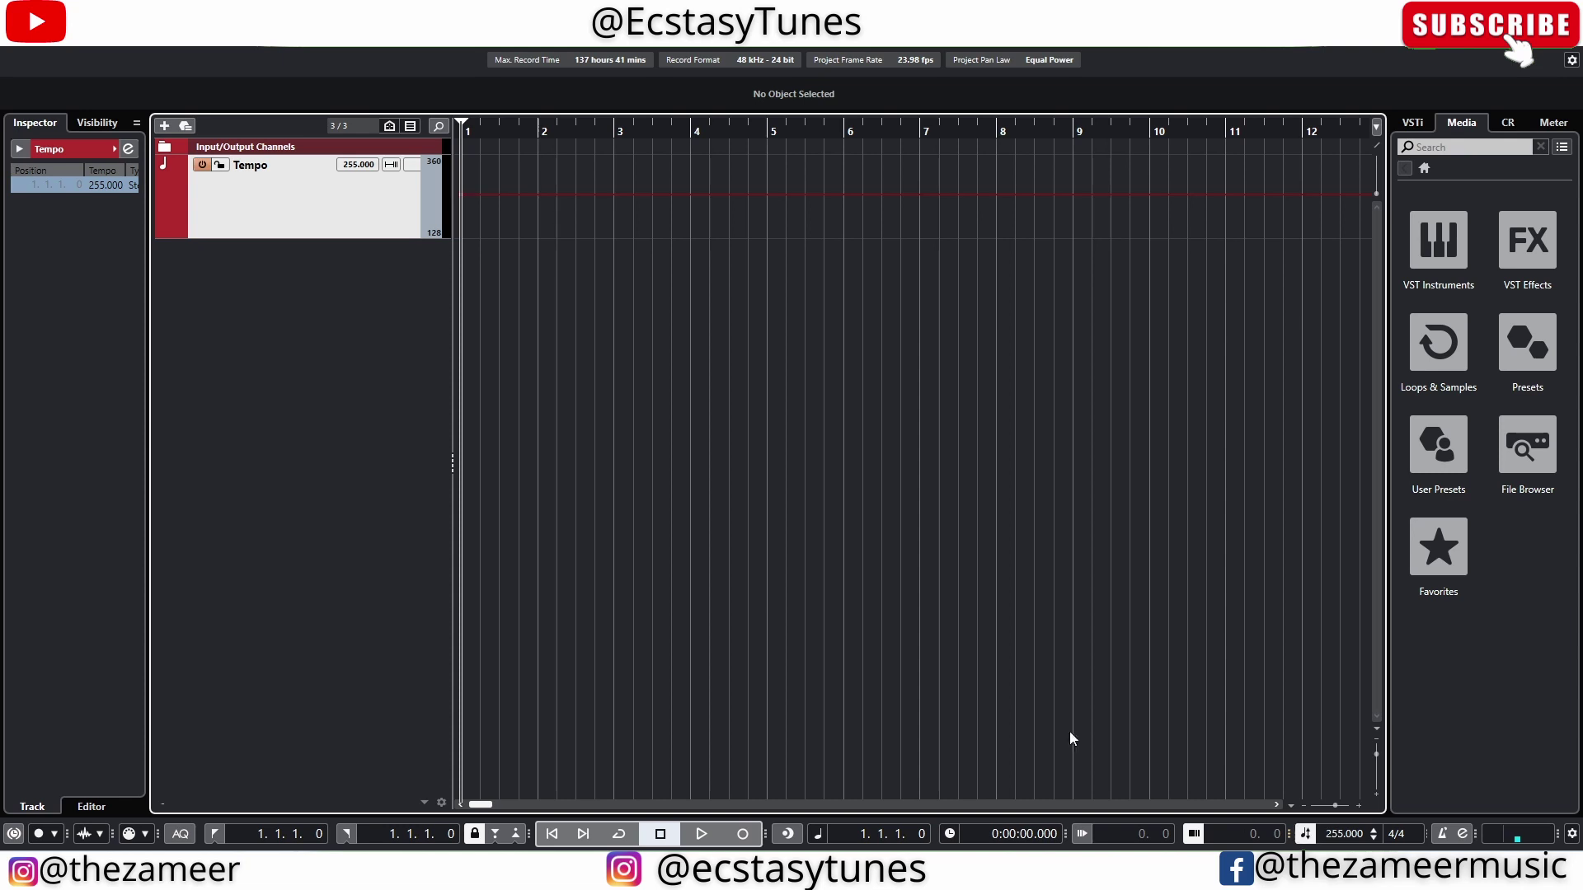
{"action": "left_click", "coordinate": [1309, 835]}
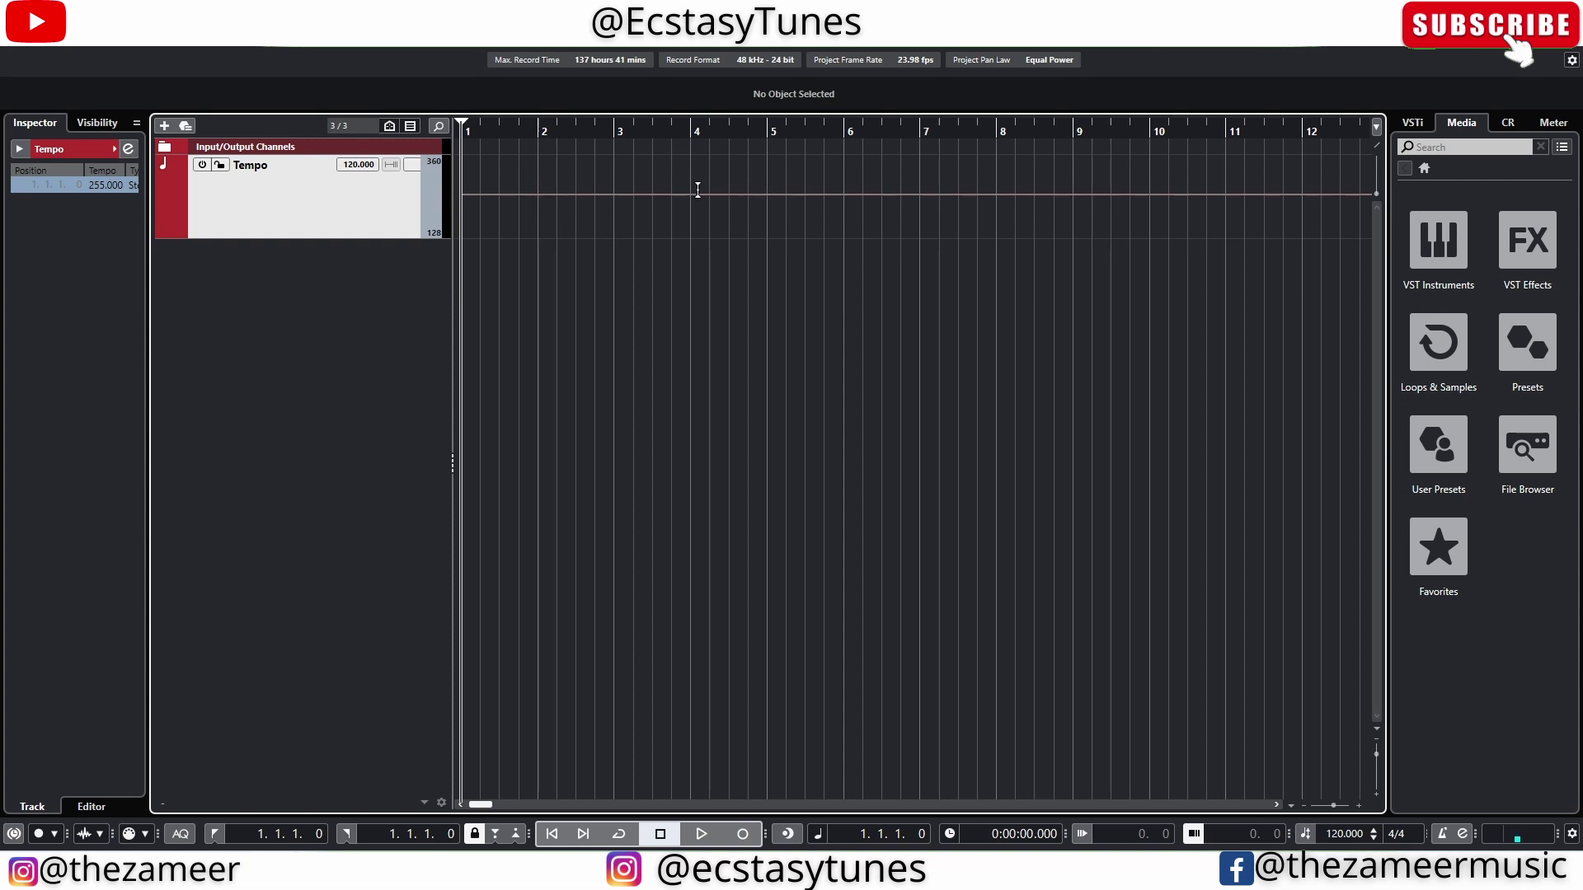
{"action": "left_click", "coordinate": [1305, 834]}
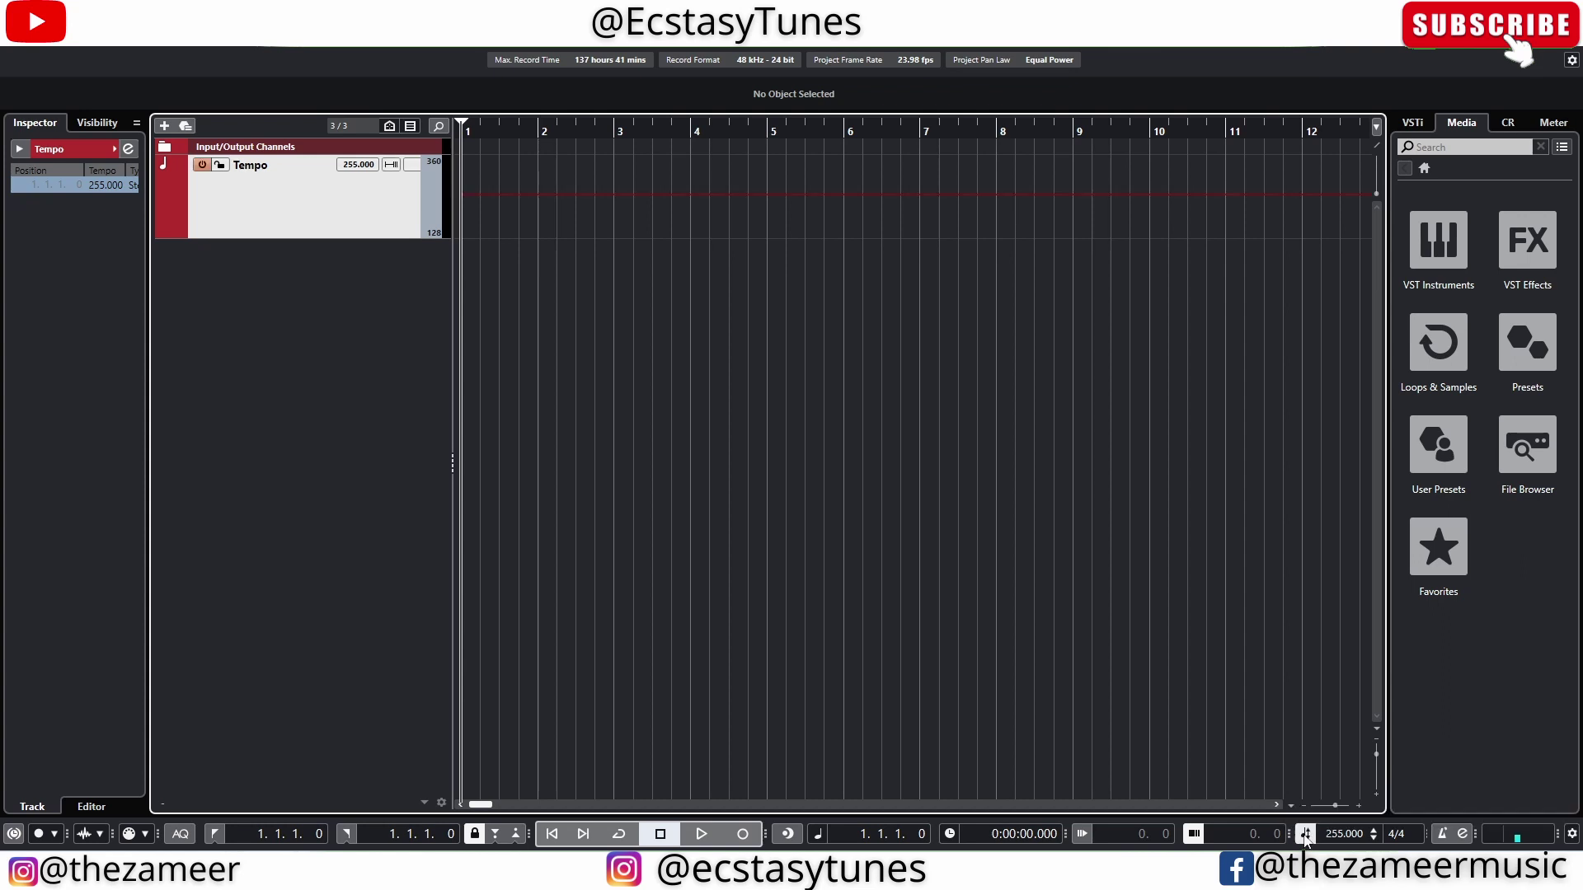
Draw tempo points 270, 250, 320, 345, 245, 275, 330, 335 BPM from bar 3 to 5.2.1, then deactivate the track
{"action": "right_click", "coordinate": [539, 195]}
{"action": "left_click", "coordinate": [586, 199]}
{"action": "left_click", "coordinate": [613, 189]}
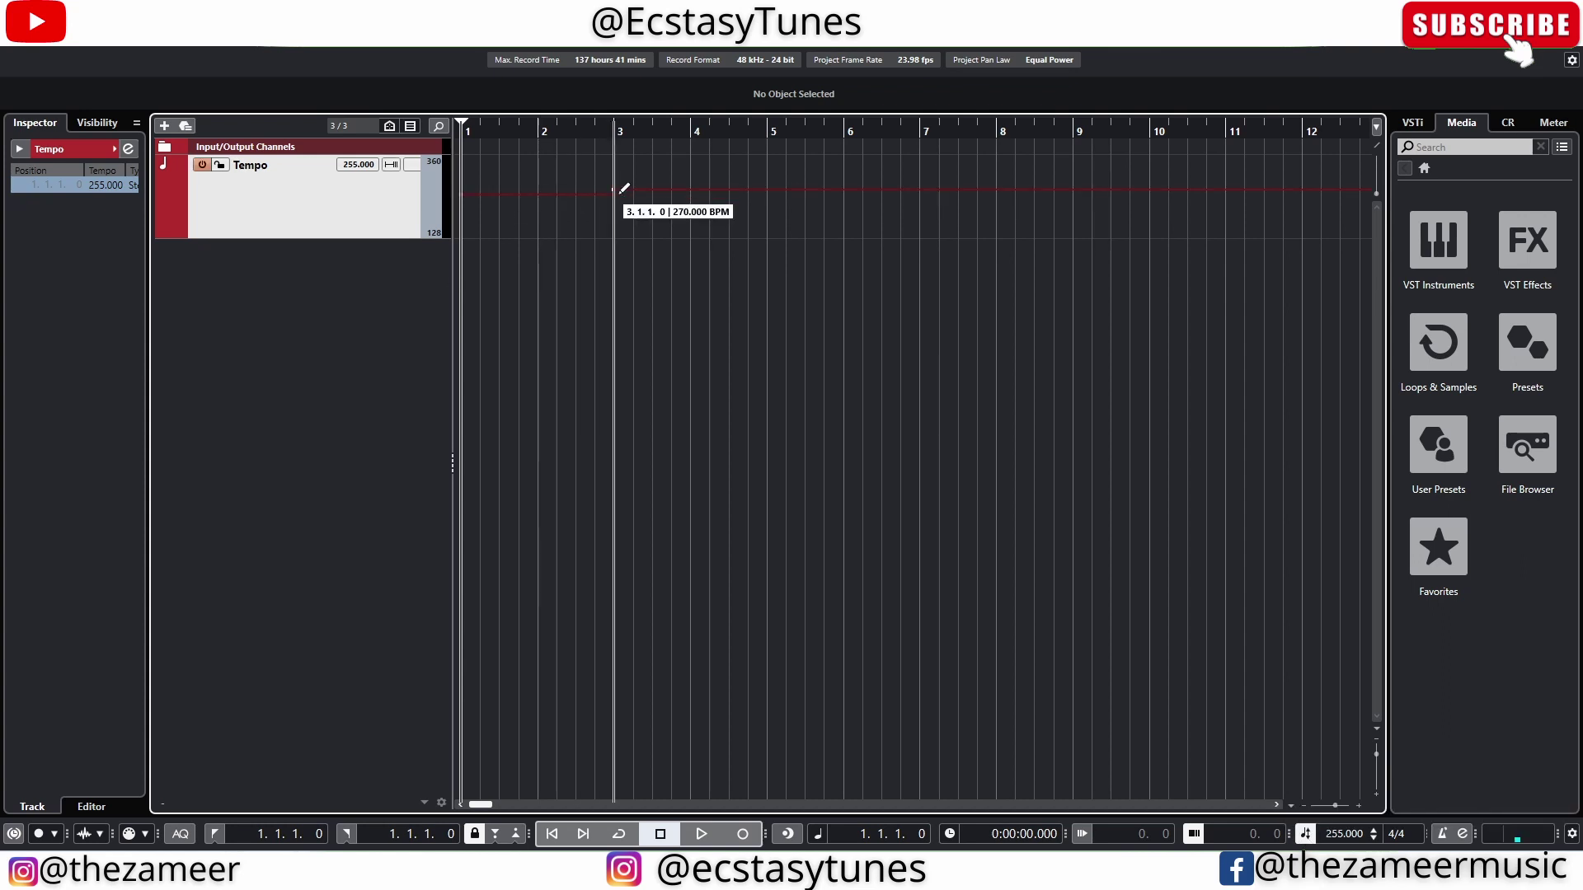
{"action": "left_click", "coordinate": [632, 195]}
{"action": "left_click", "coordinate": [671, 172]}
{"action": "left_click", "coordinate": [690, 163]}
{"action": "left_click", "coordinate": [709, 198]}
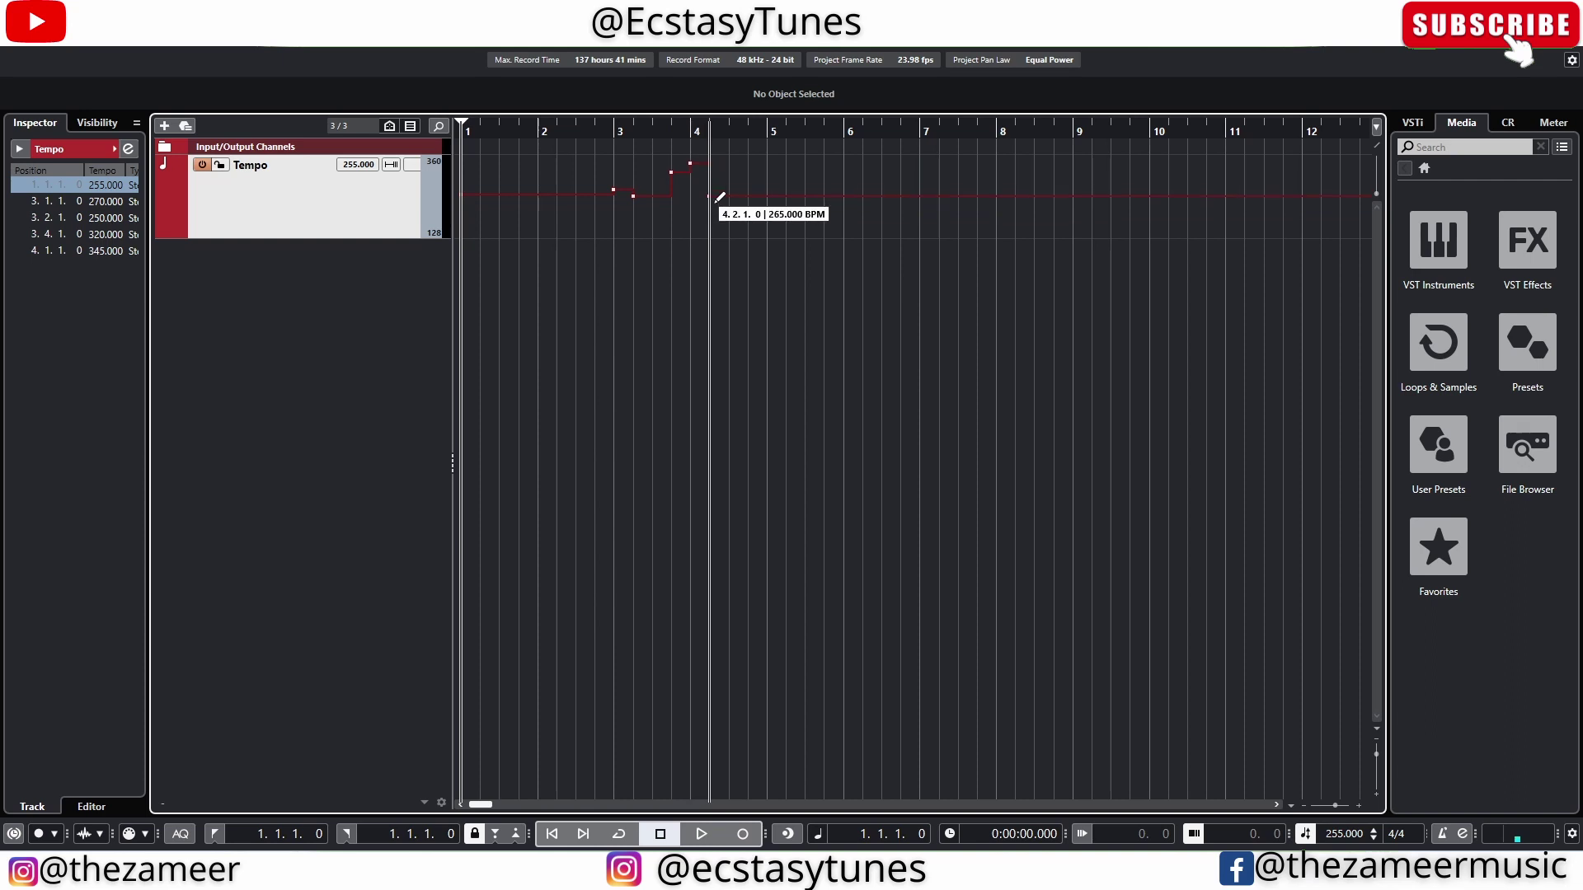
{"action": "left_click", "coordinate": [748, 188]}
{"action": "left_click", "coordinate": [767, 168]}
{"action": "left_click", "coordinate": [786, 167]}
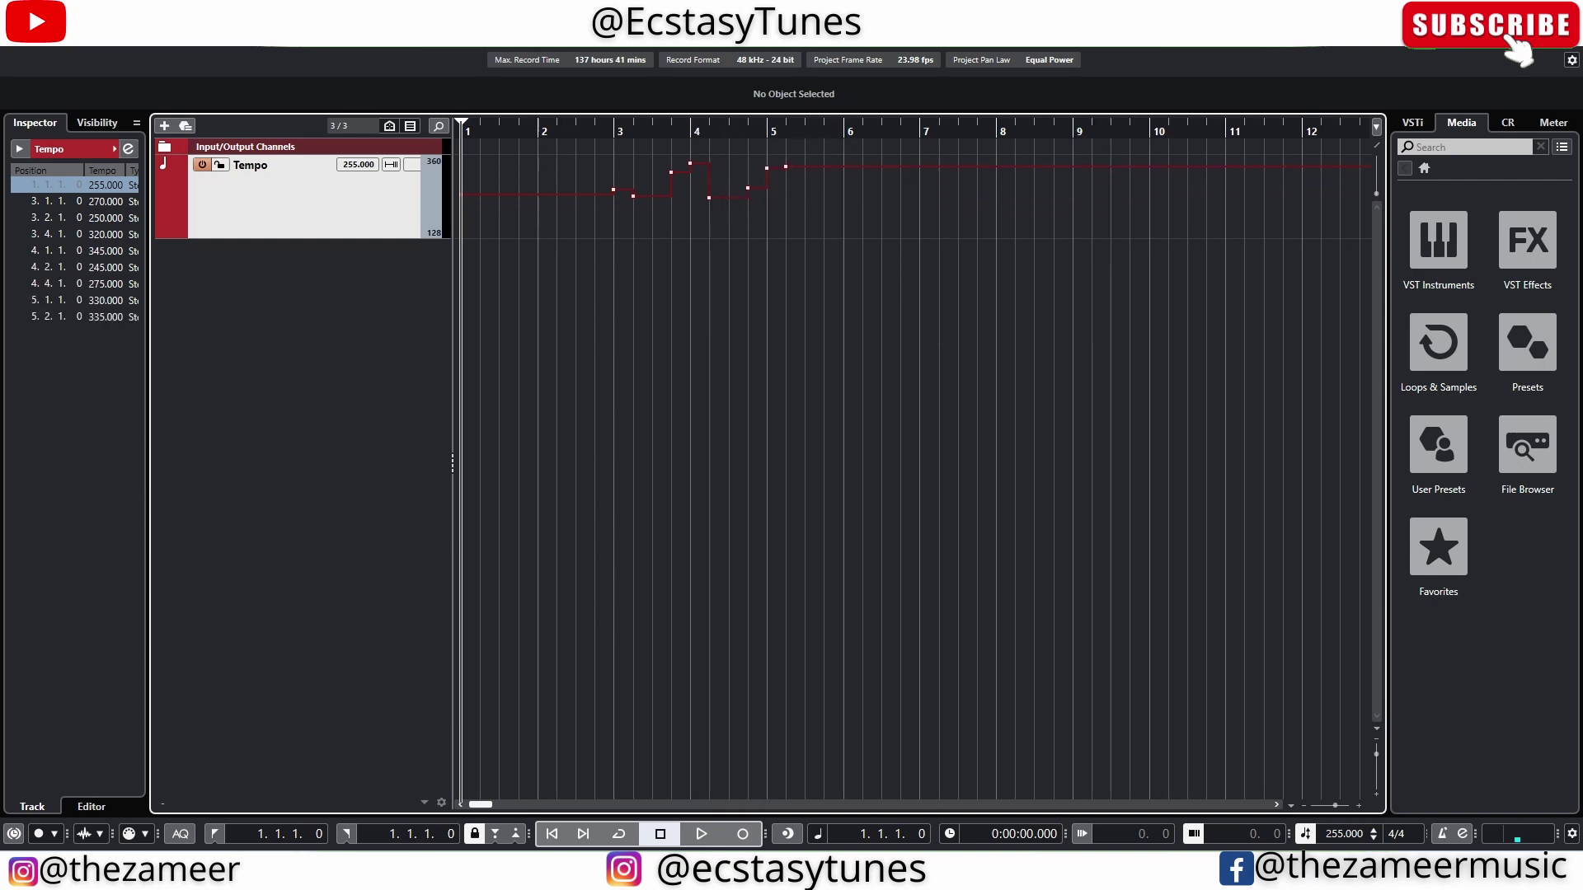
{"action": "left_click", "coordinate": [1303, 836]}
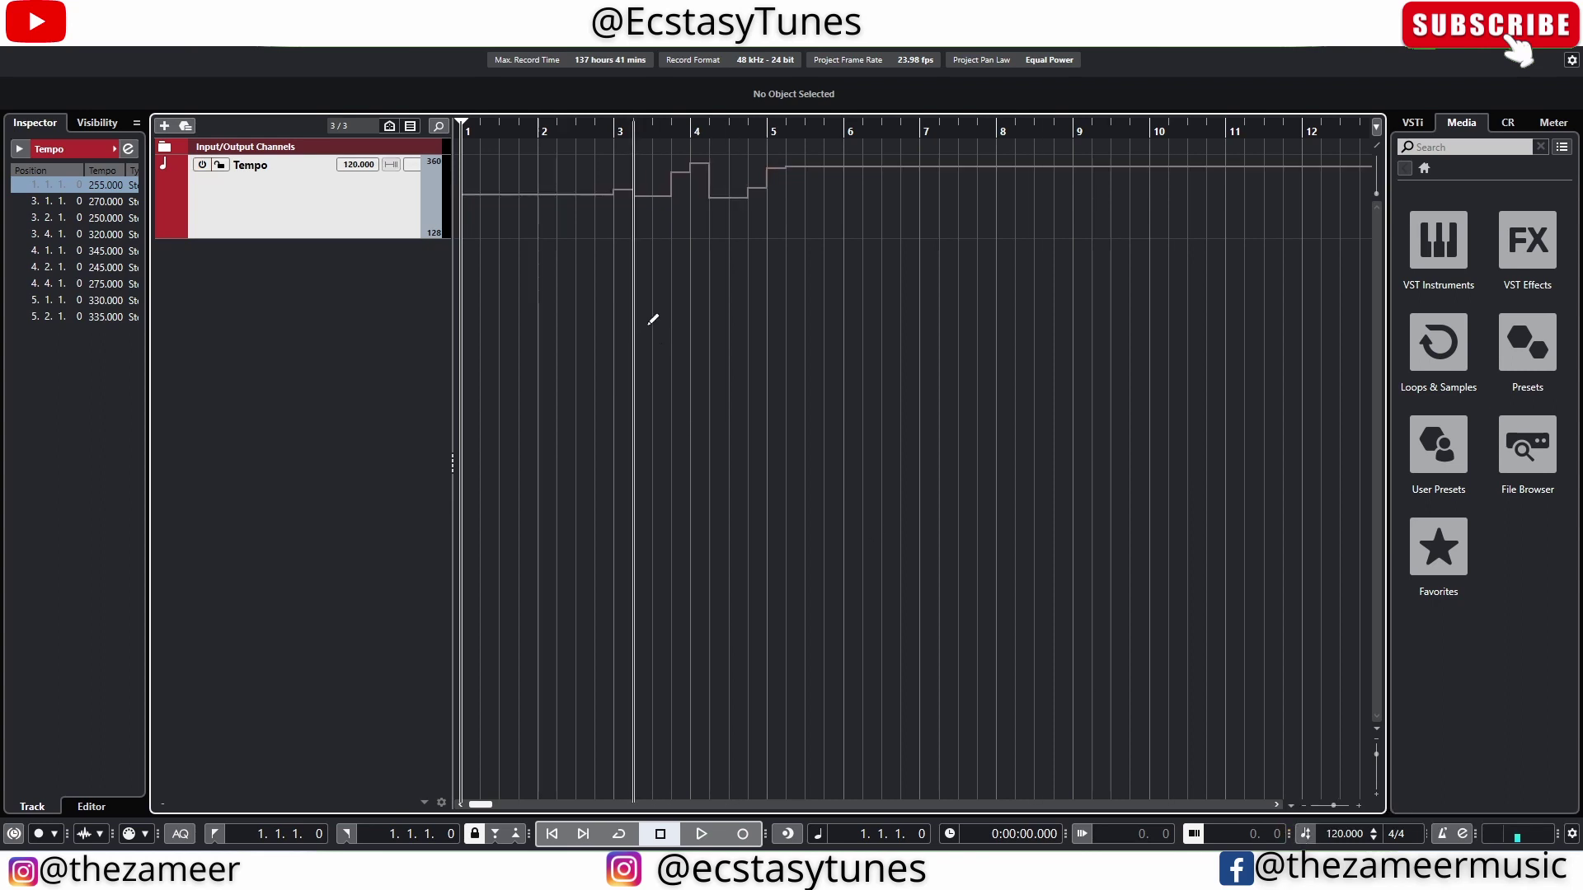
{"action": "double_click", "coordinate": [1341, 835]}
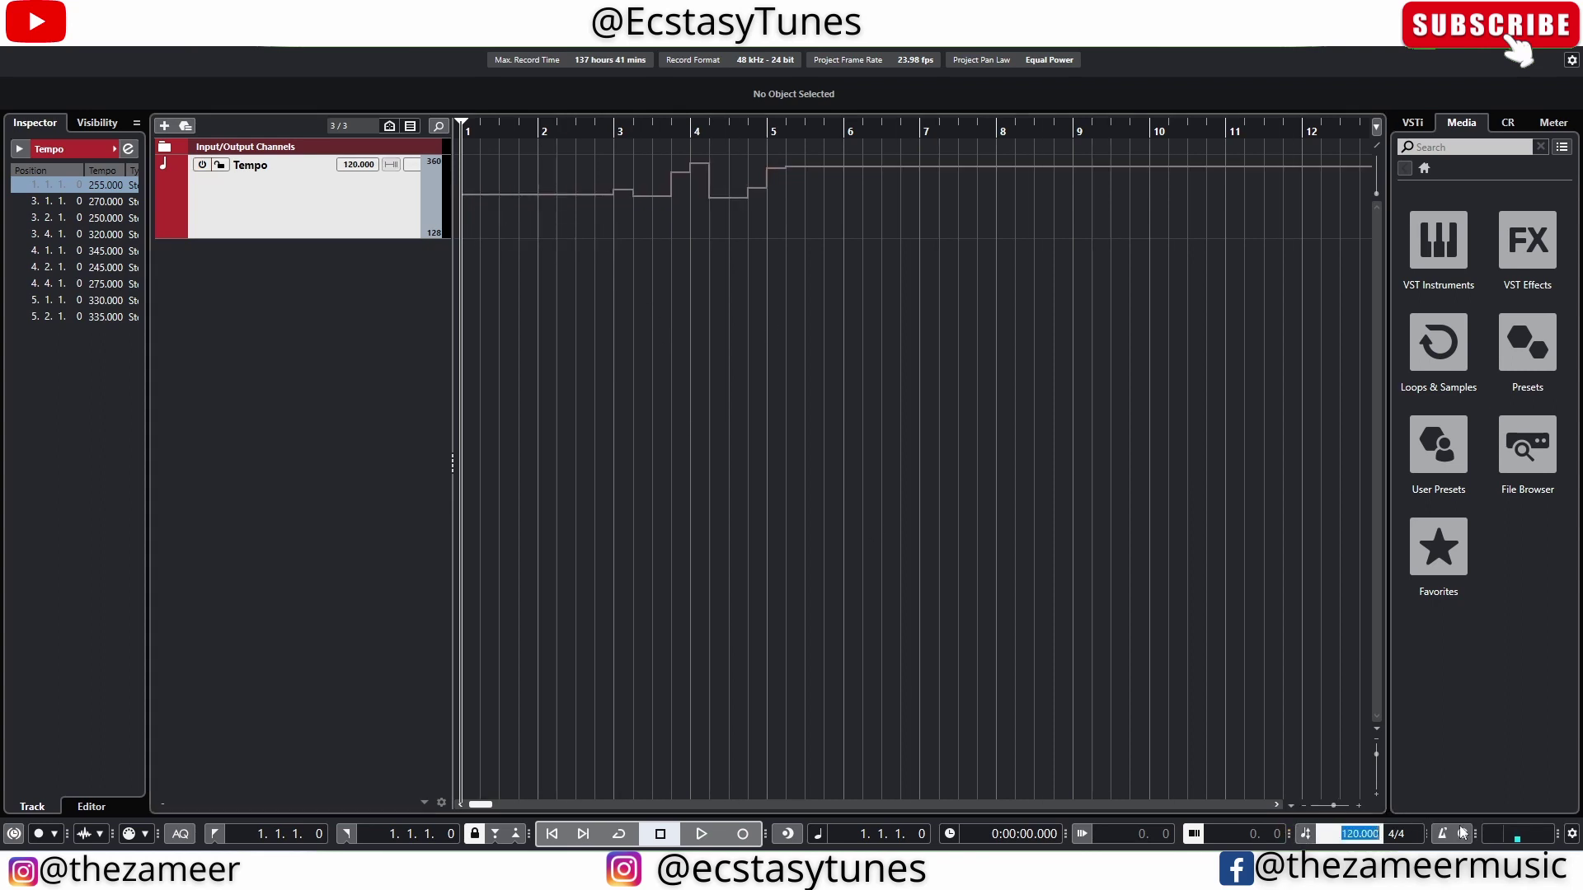
Set the fixed project tempo to 80 BPM, zoom out, and open and centre Process Tempo
{"action": "type", "text": "80"}
{"action": "key", "text": "Return"}
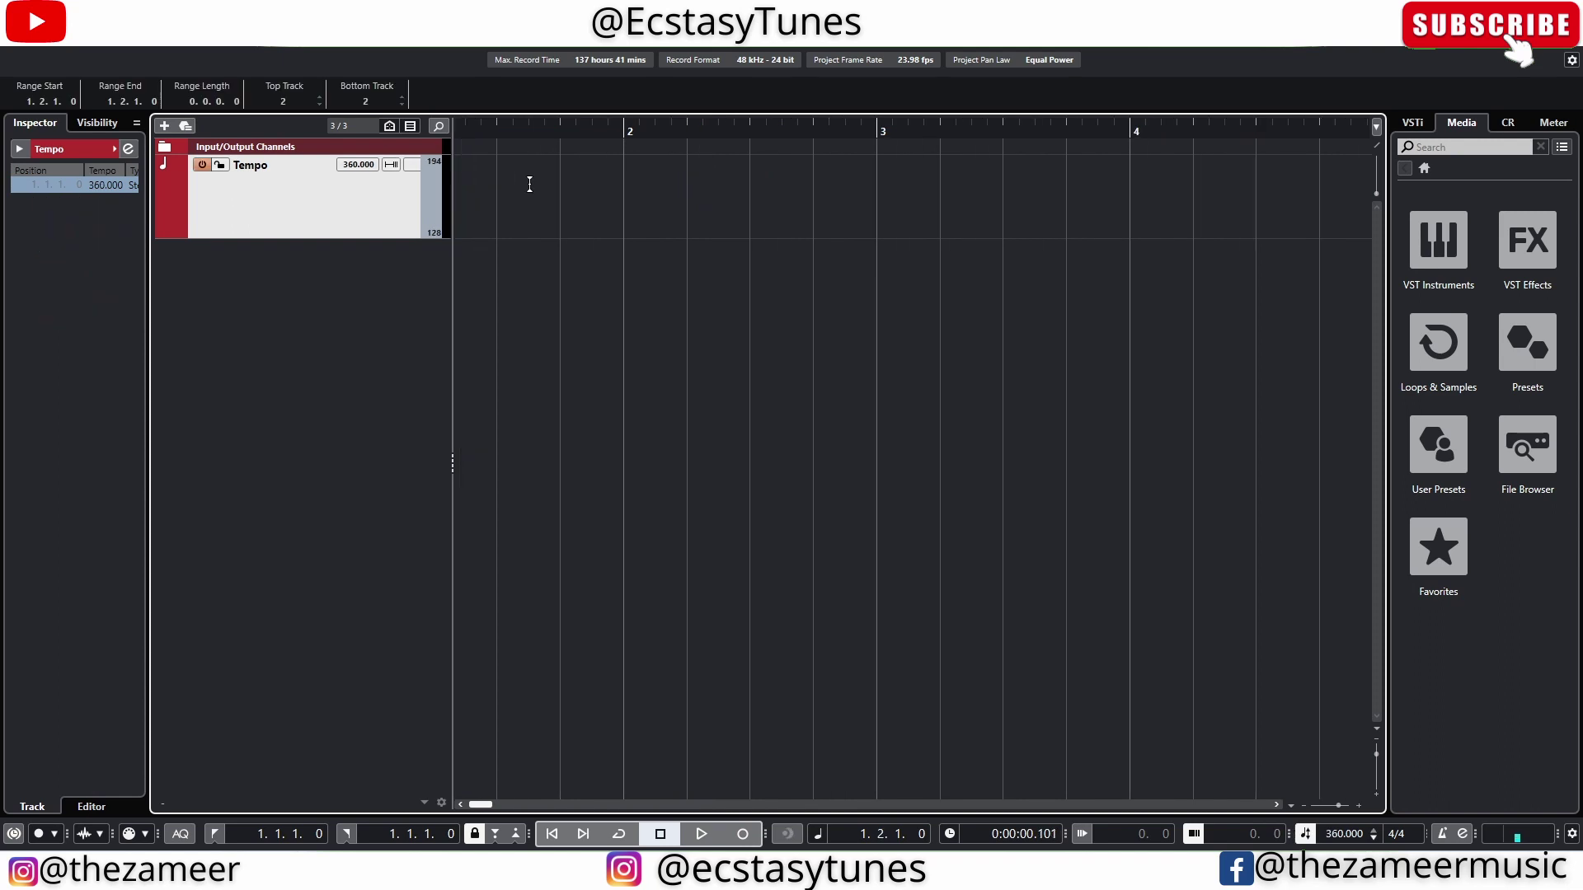
{"action": "key", "text": "g"}
{"action": "key", "text": "g"}
{"action": "key", "text": "g"}
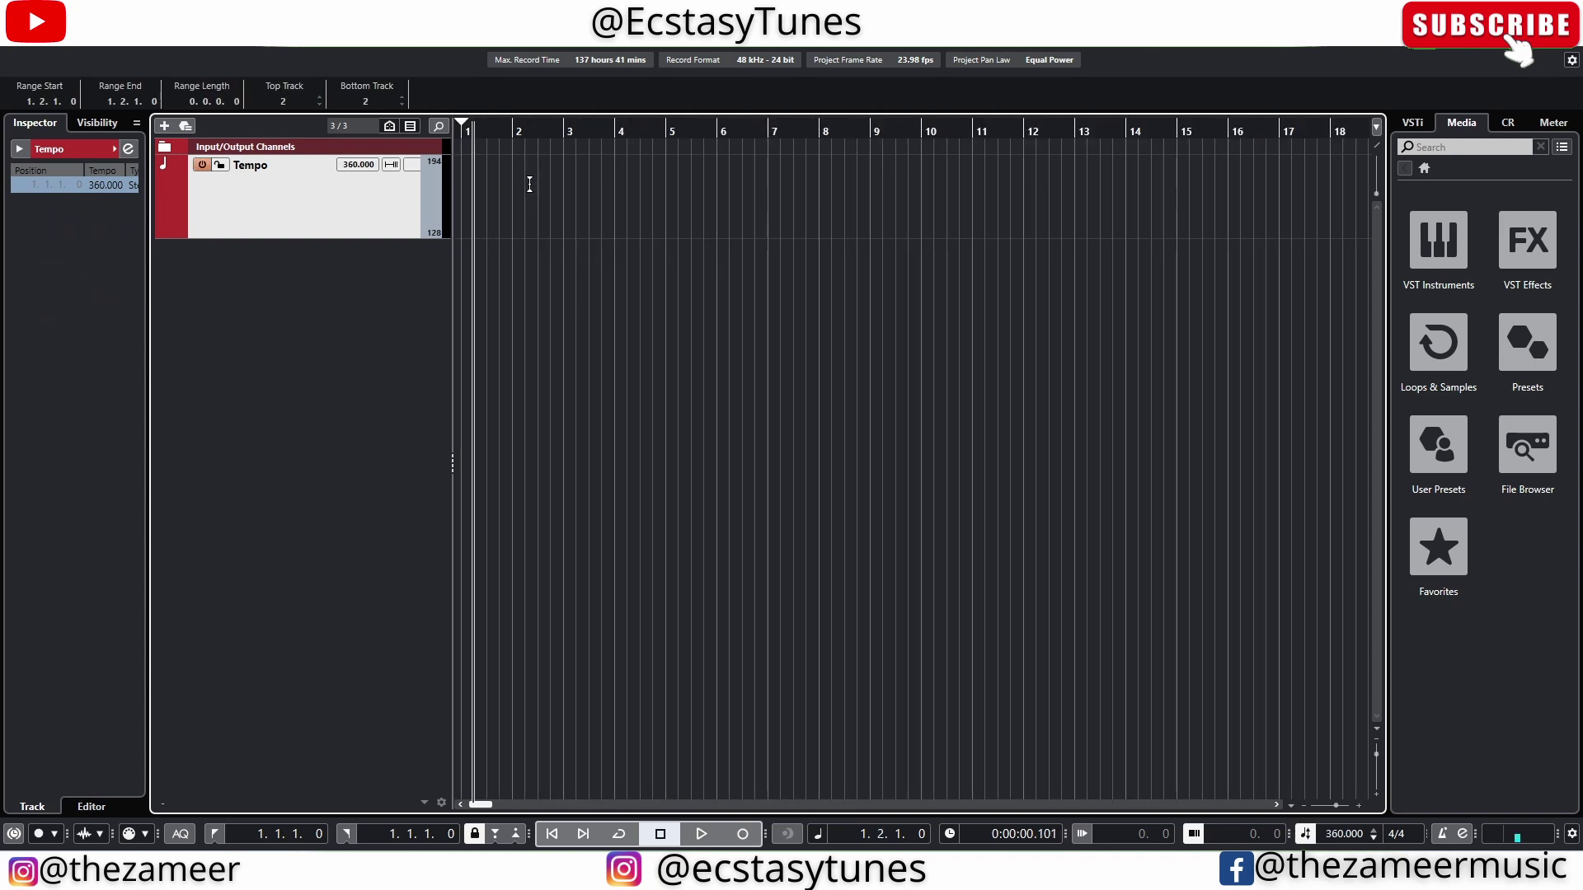
{"action": "left_click", "coordinate": [391, 165]}
{"action": "left_click_drag", "start_coordinate": [1056, 219], "coordinate": [735, 219]}
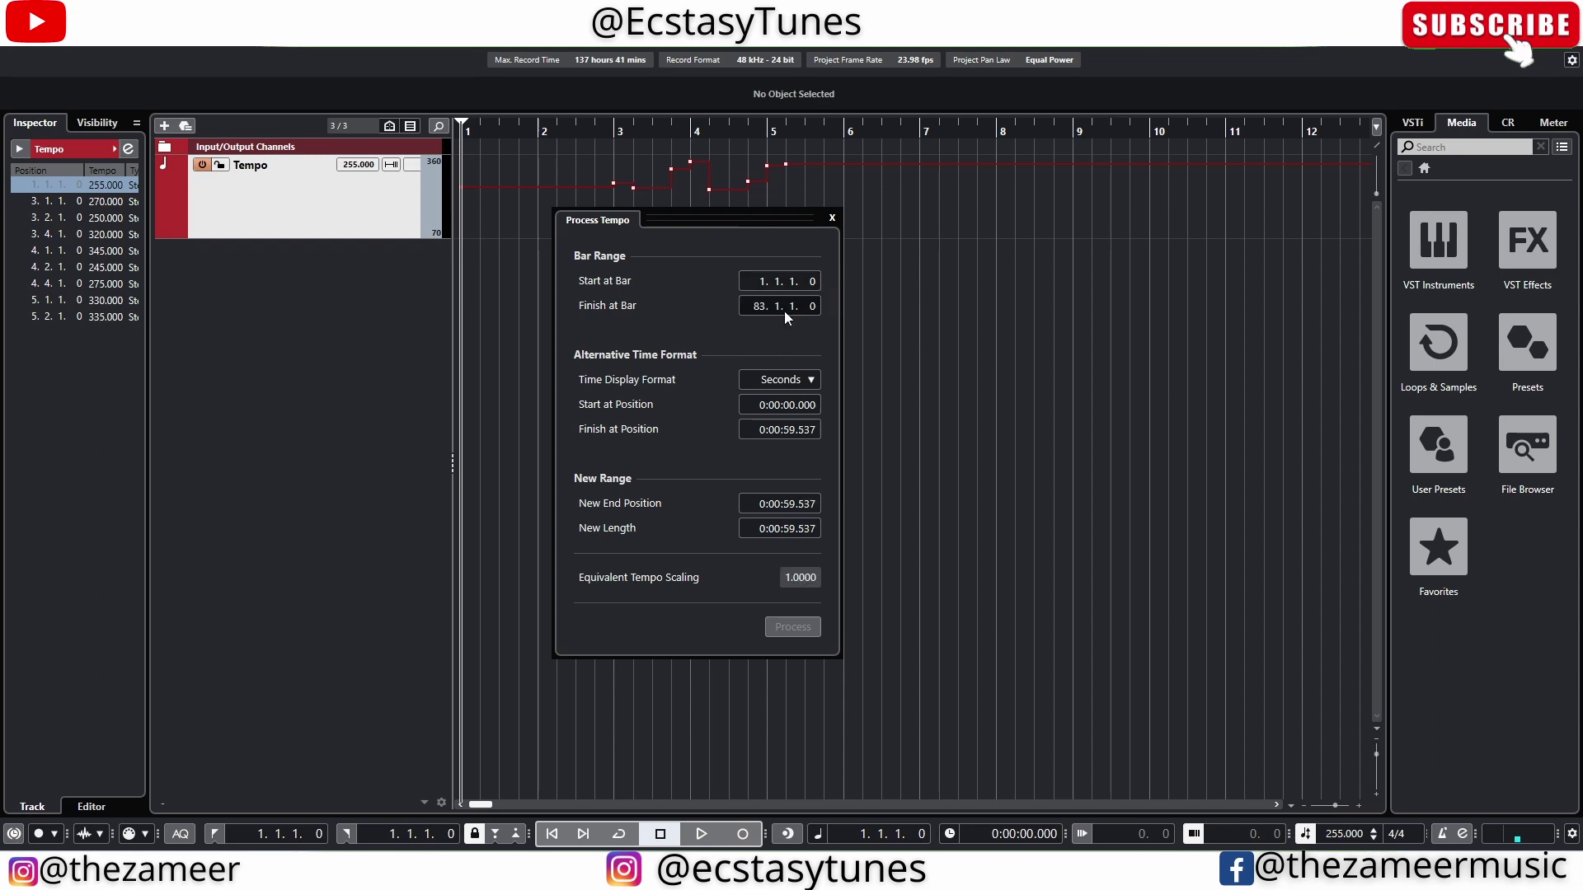
In Process Tempo, set Finish at Bar to 16 and New Length to 0:30:00.000
{"action": "left_click", "coordinate": [763, 307]}
{"action": "type", "text": "8"}
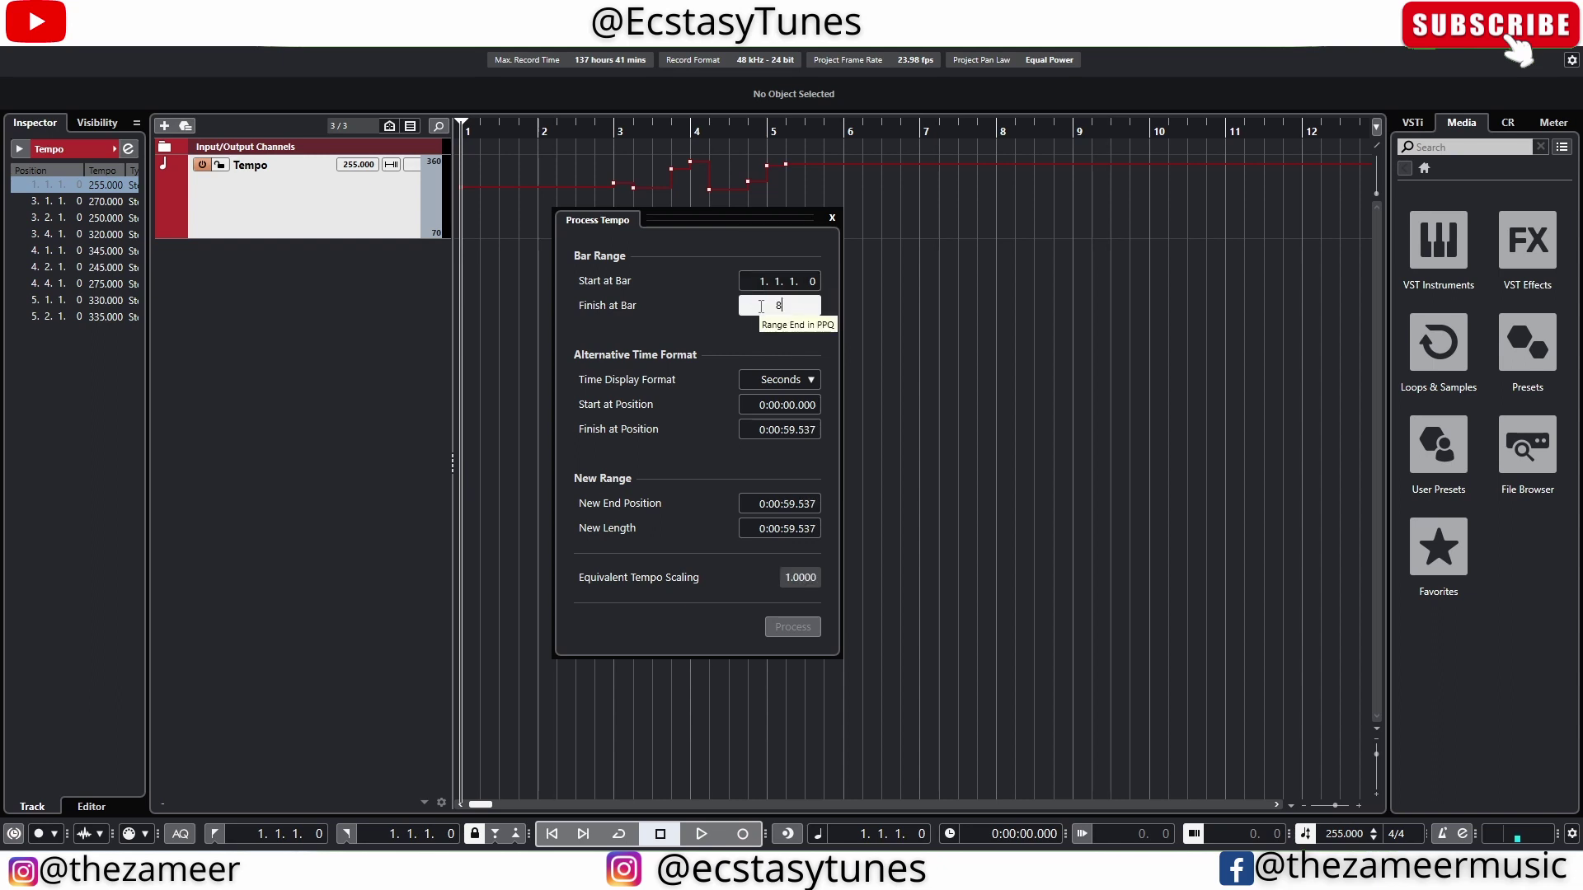
{"action": "key", "text": "Return"}
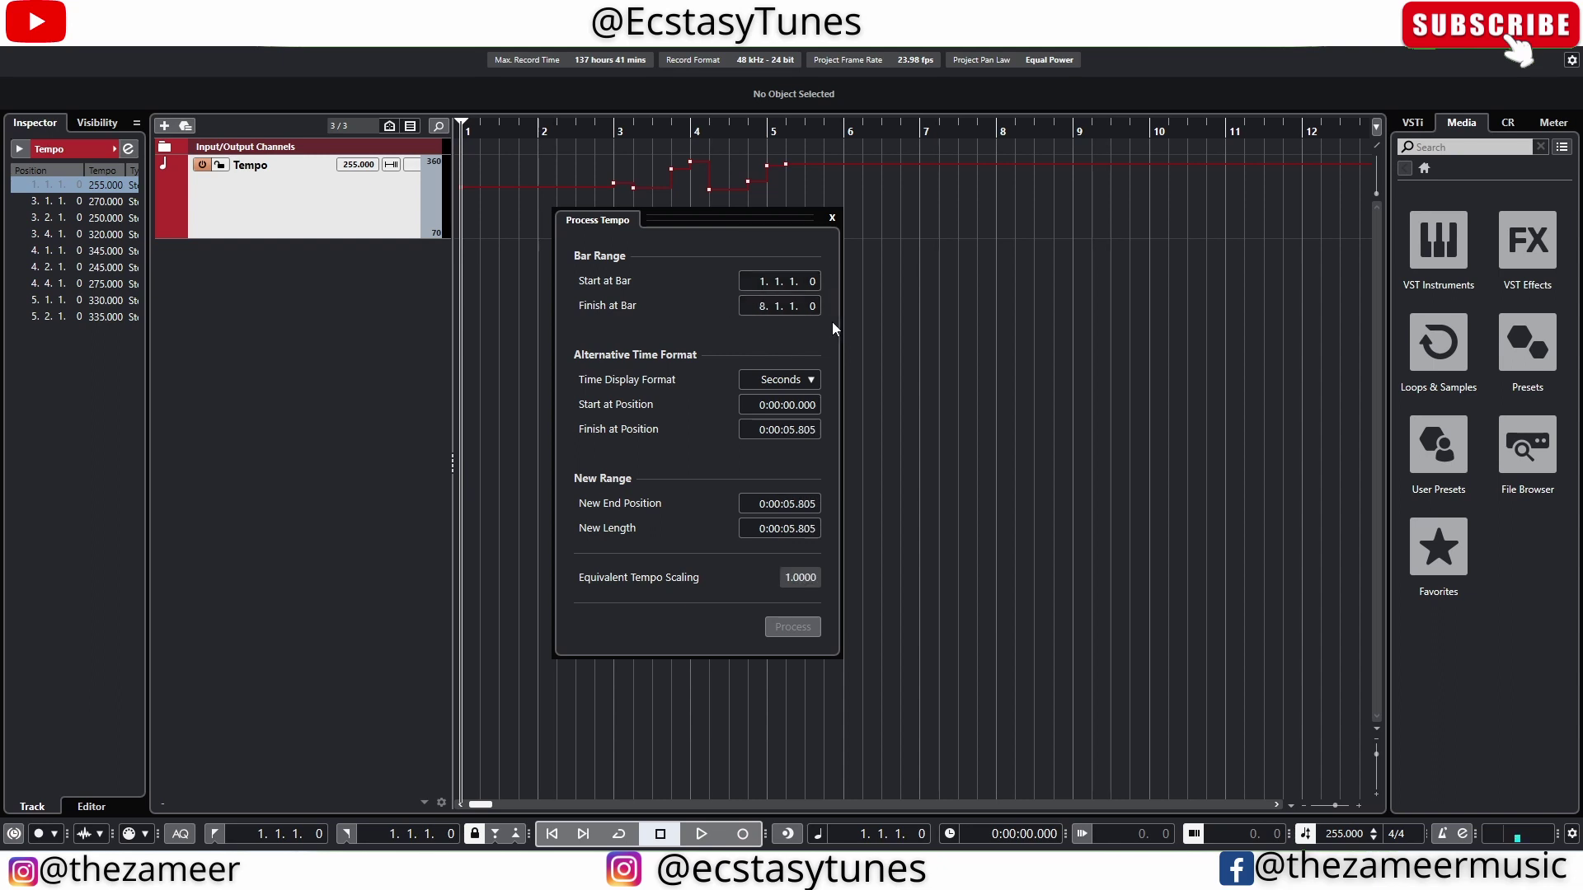
{"action": "left_click", "coordinate": [761, 308]}
{"action": "type", "text": "16"}
{"action": "key", "text": "Return"}
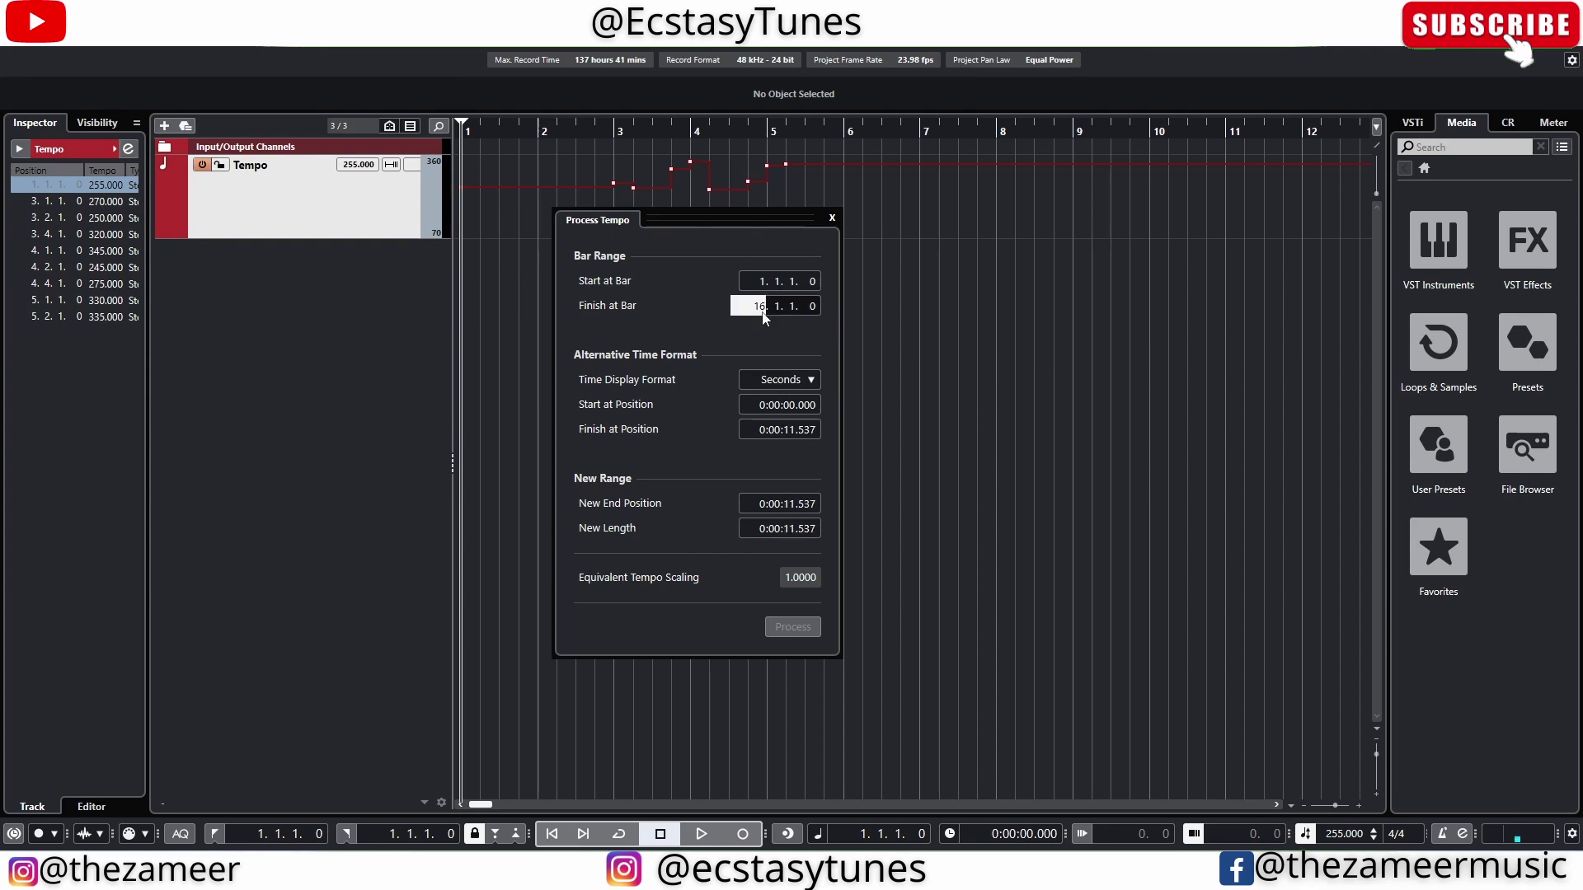
{"action": "key", "text": "Return"}
{"action": "double_click", "coordinate": [790, 529]}
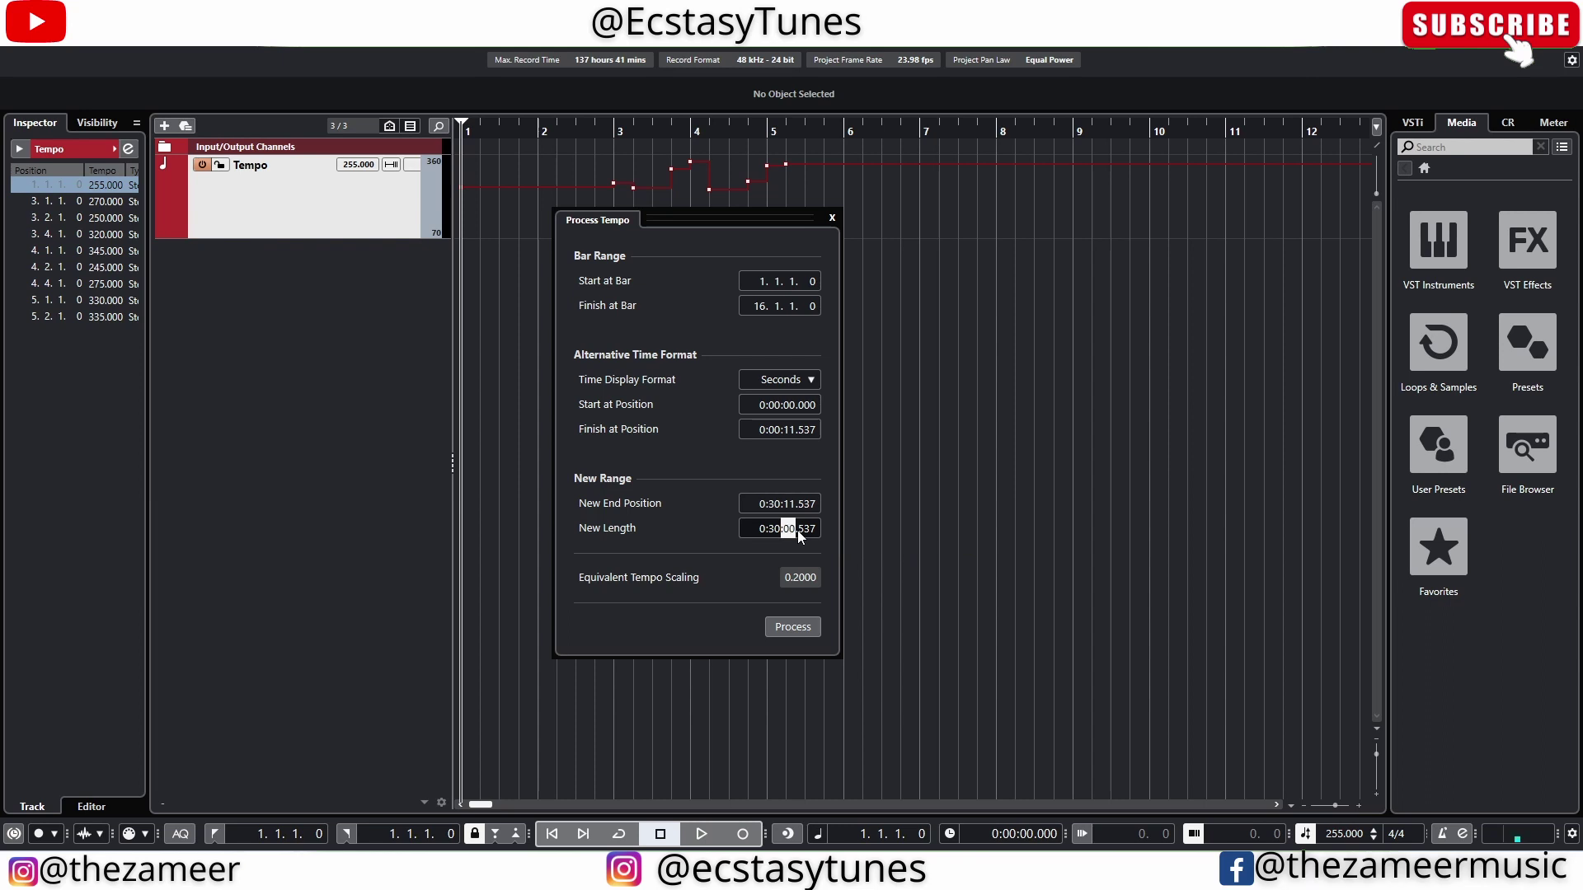
{"action": "type", "text": "000"}
{"action": "key", "text": "Return"}
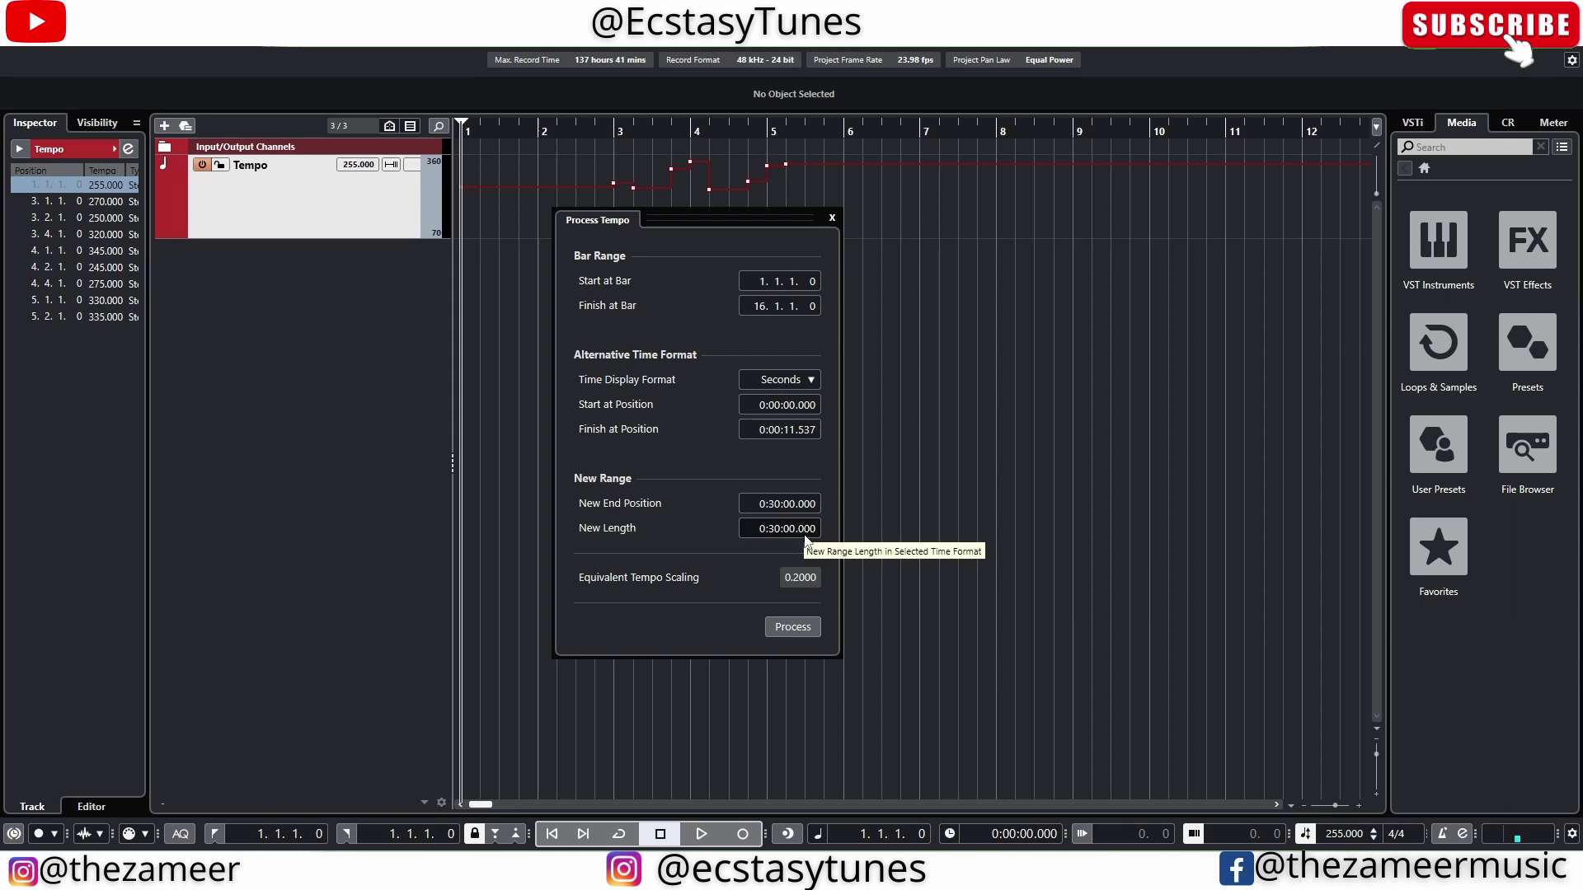
Apply the 0.2 tempo scaling, check the result at bar 16, and close Process Tempo
{"action": "left_click", "coordinate": [786, 628]}
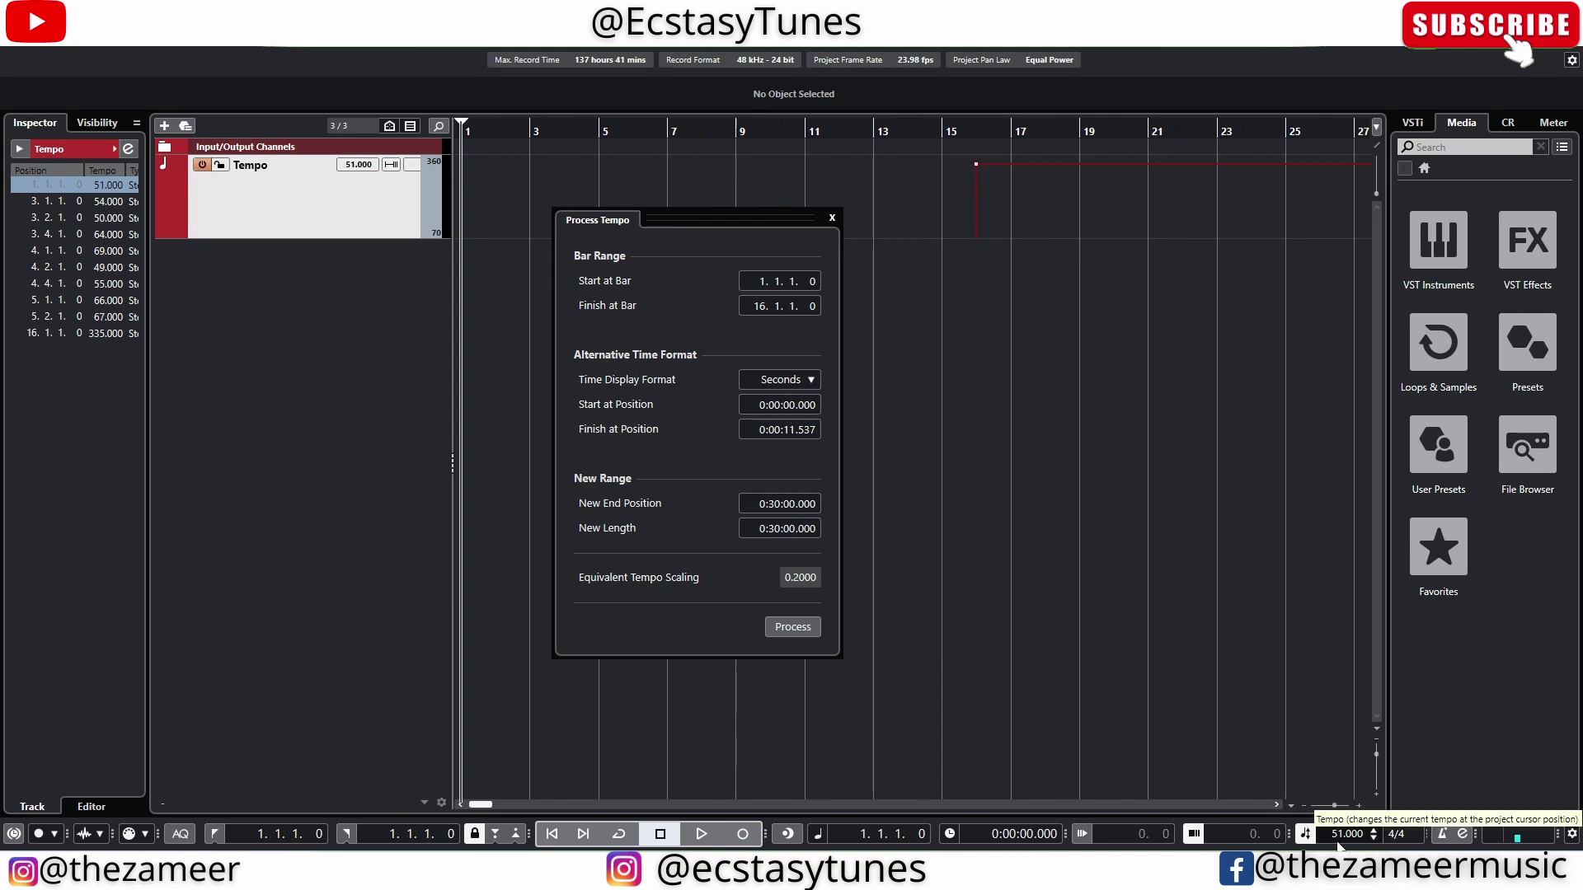
{"action": "left_click", "coordinate": [974, 134]}
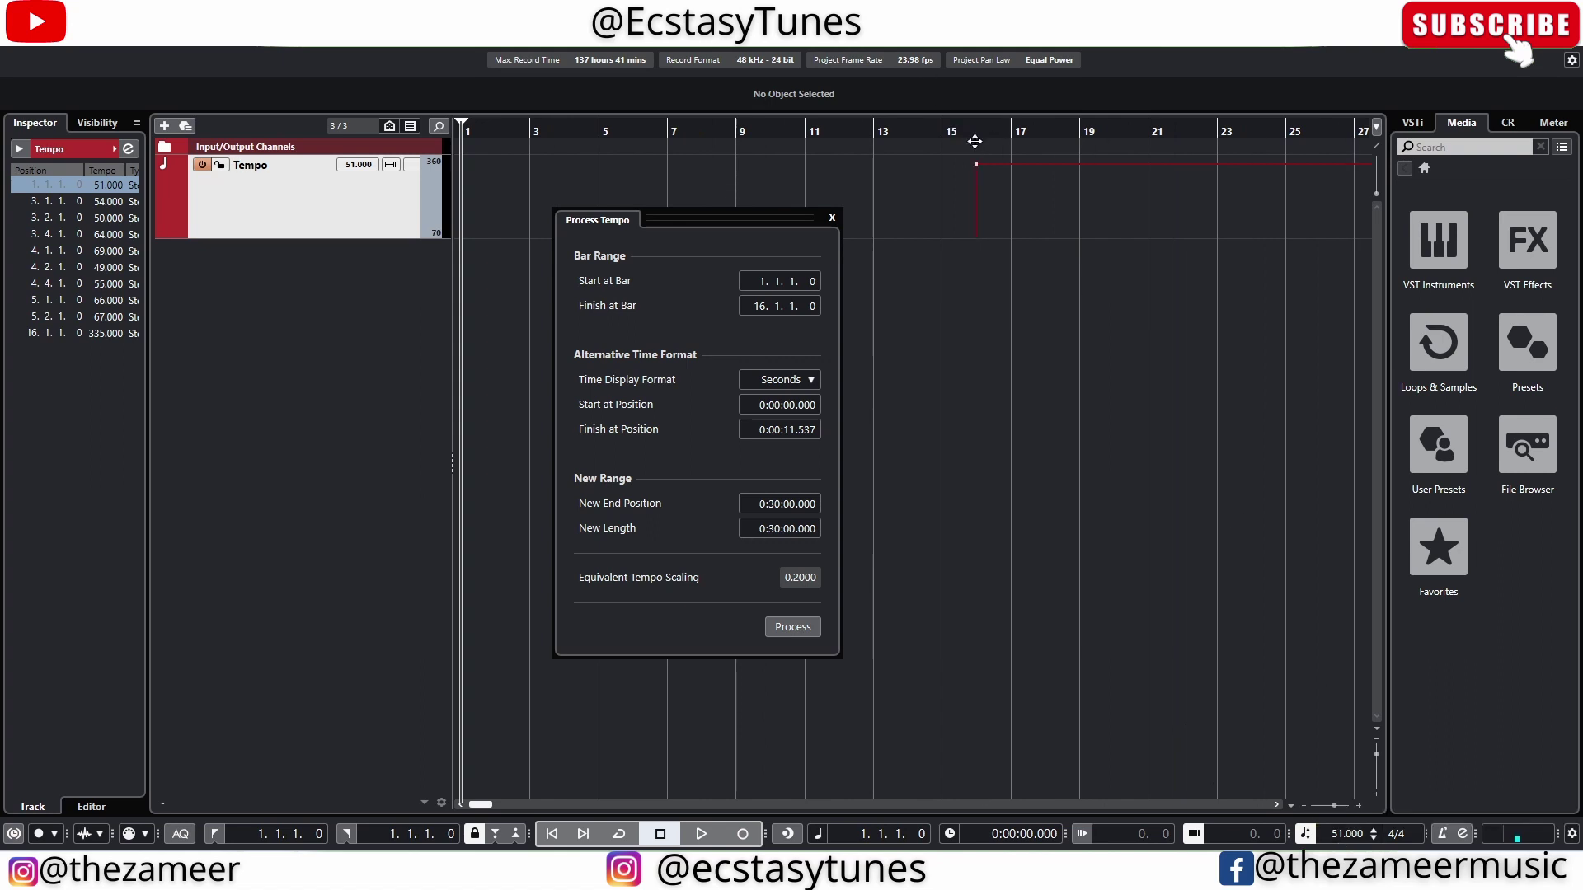
{"action": "key", "text": "g"}
{"action": "key", "text": "g"}
{"action": "key", "text": "g"}
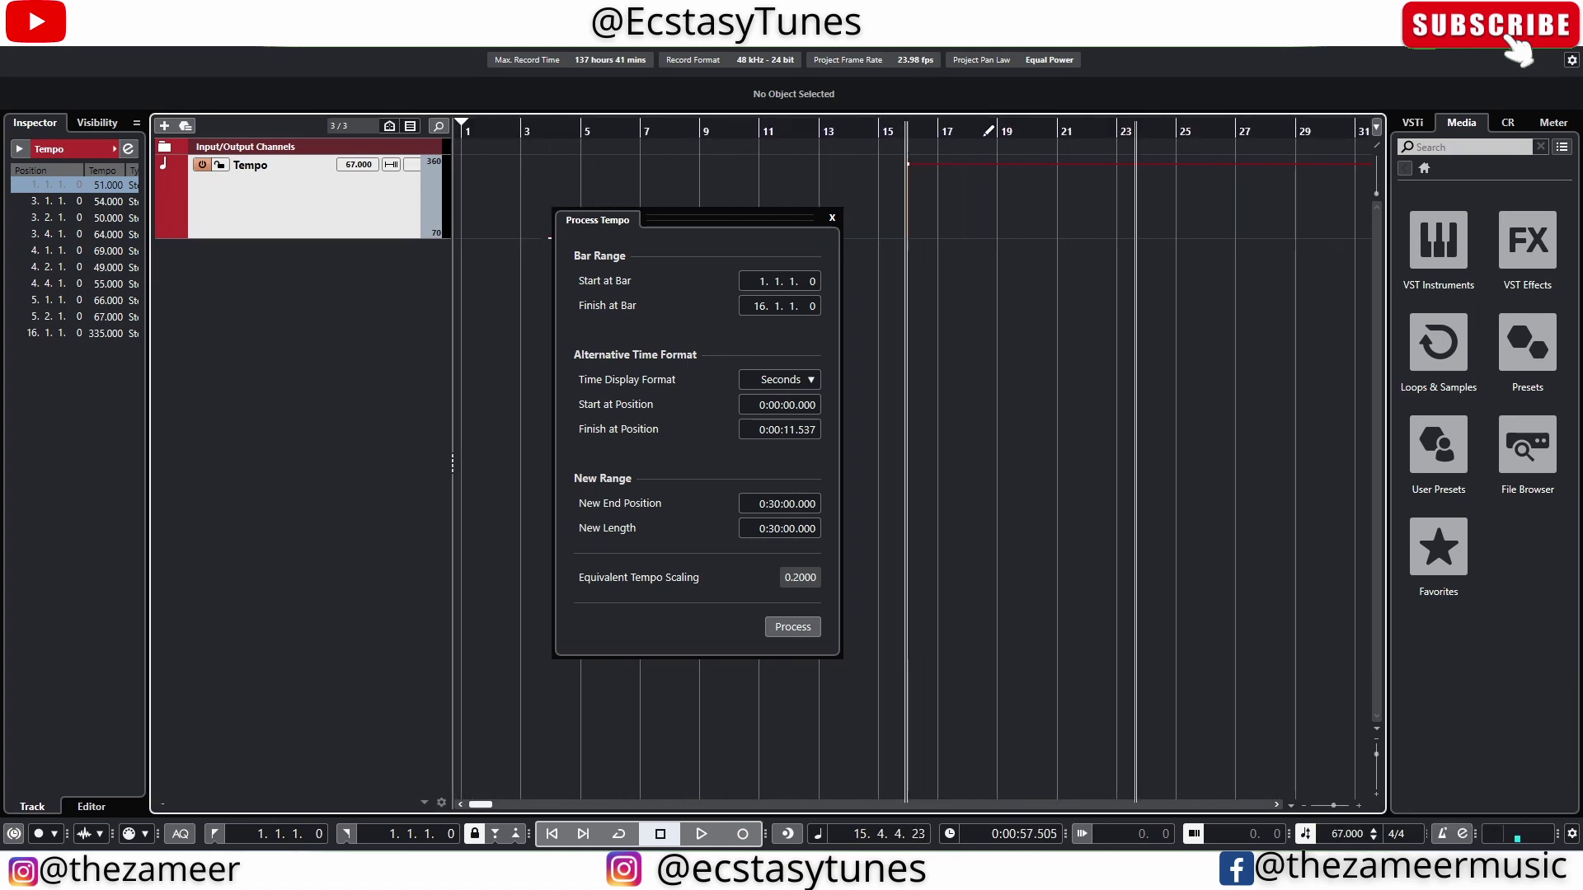
{"action": "left_click", "coordinate": [907, 132]}
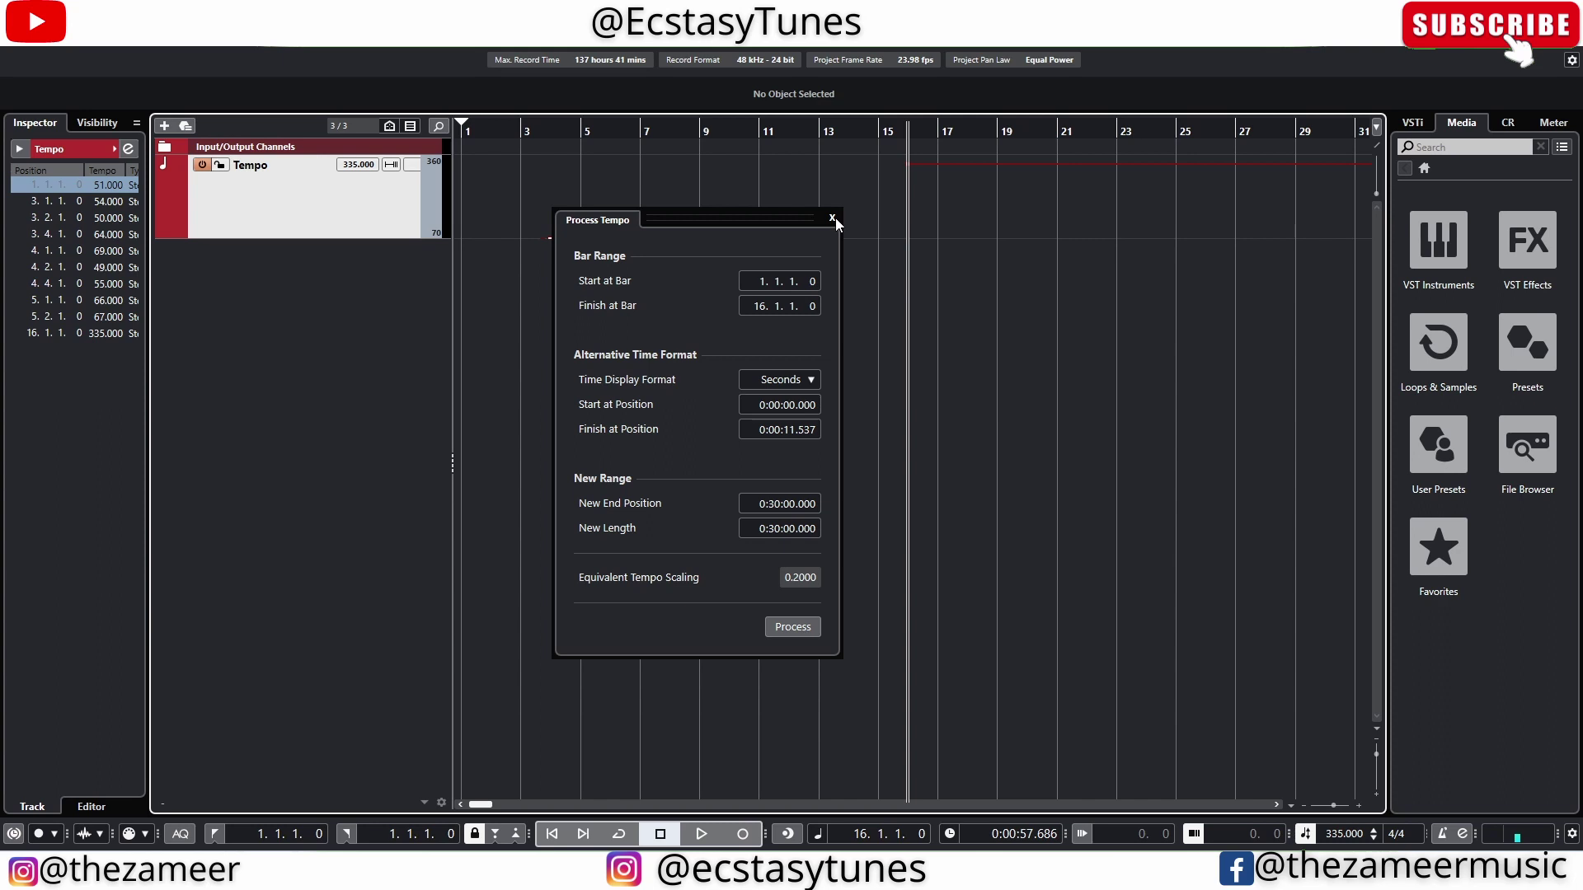
{"action": "left_click", "coordinate": [832, 219]}
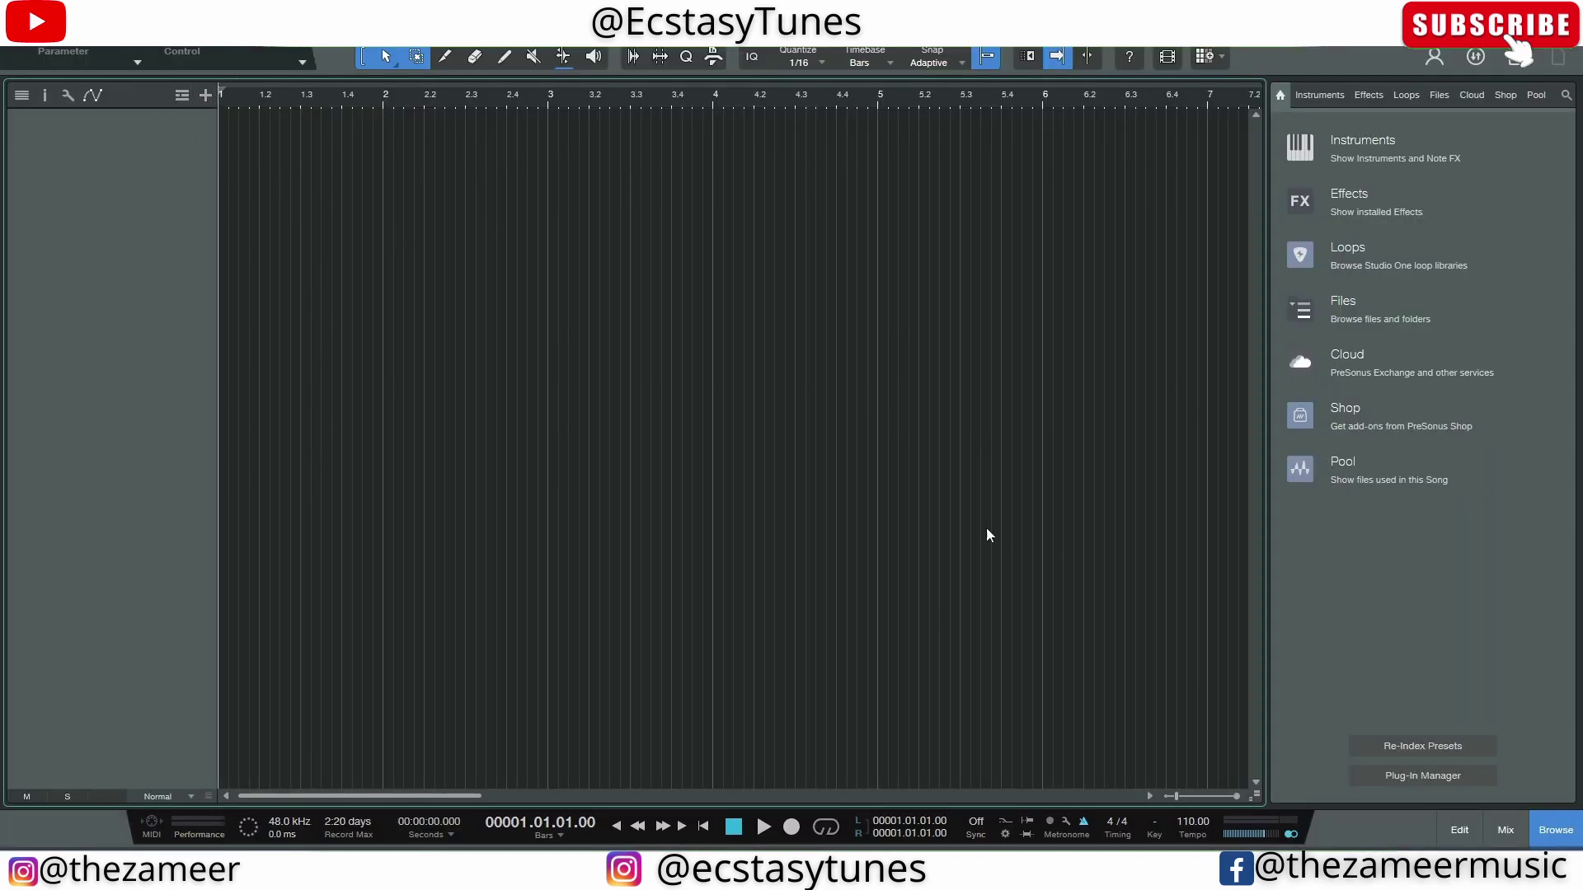
In Studio One, show the Tempo track and set its range from 62 to 129 BPM
{"action": "left_click", "coordinate": [181, 96]}
{"action": "left_click", "coordinate": [216, 285]}
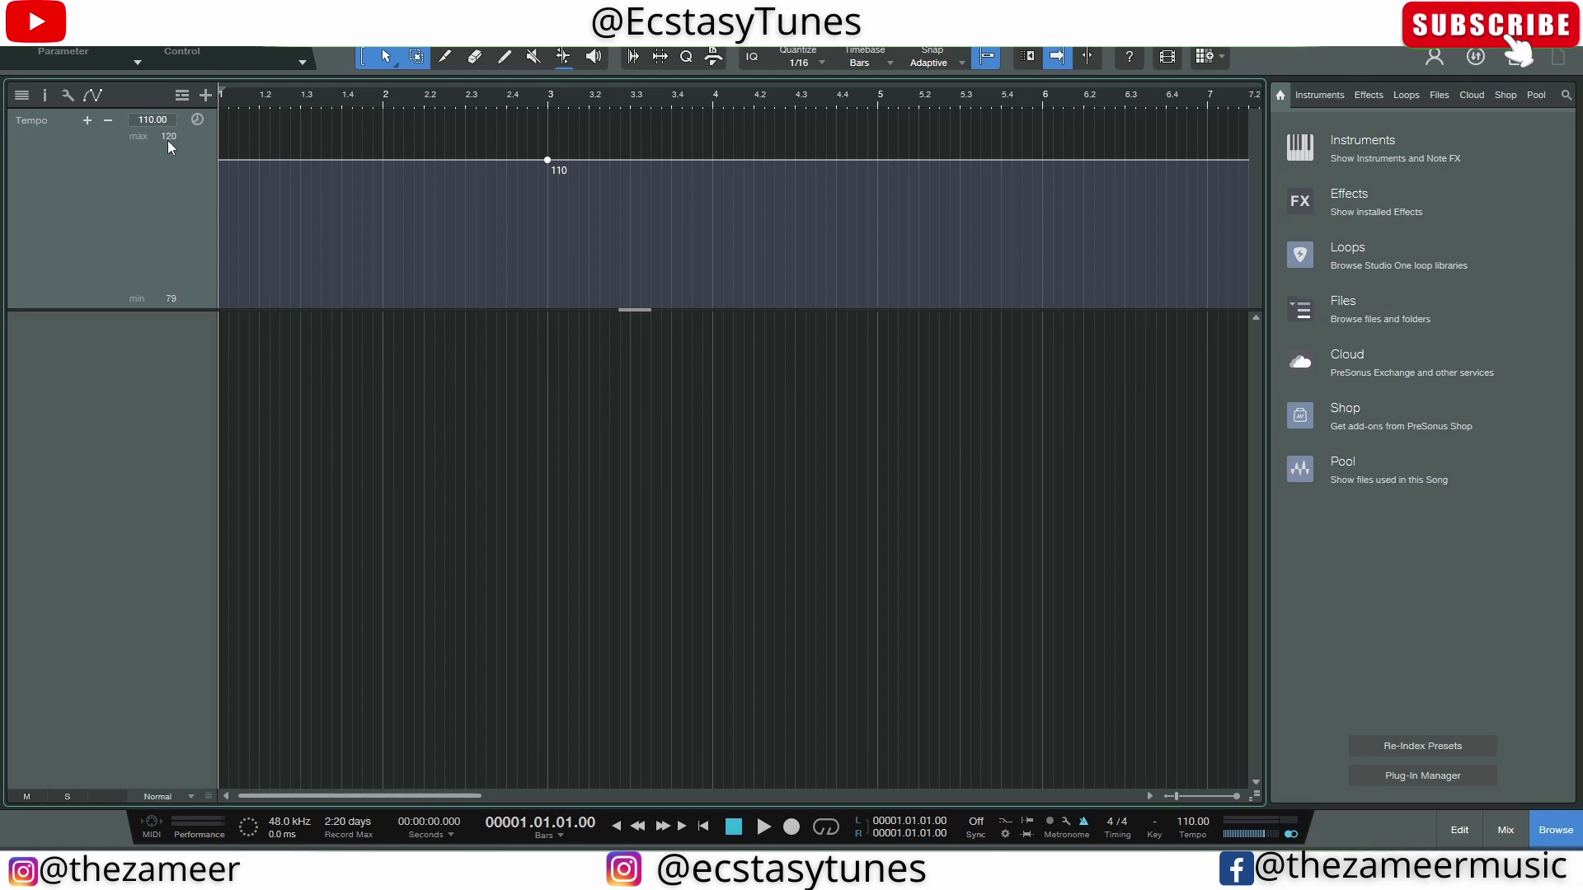
{"action": "mouse_move", "coordinate": [167, 138]}
{"action": "left_mouse_down"}
{"action": "mouse_move", "coordinate": [169, 153]}
{"action": "mouse_move", "coordinate": [171, 137]}
{"action": "left_mouse_up"}
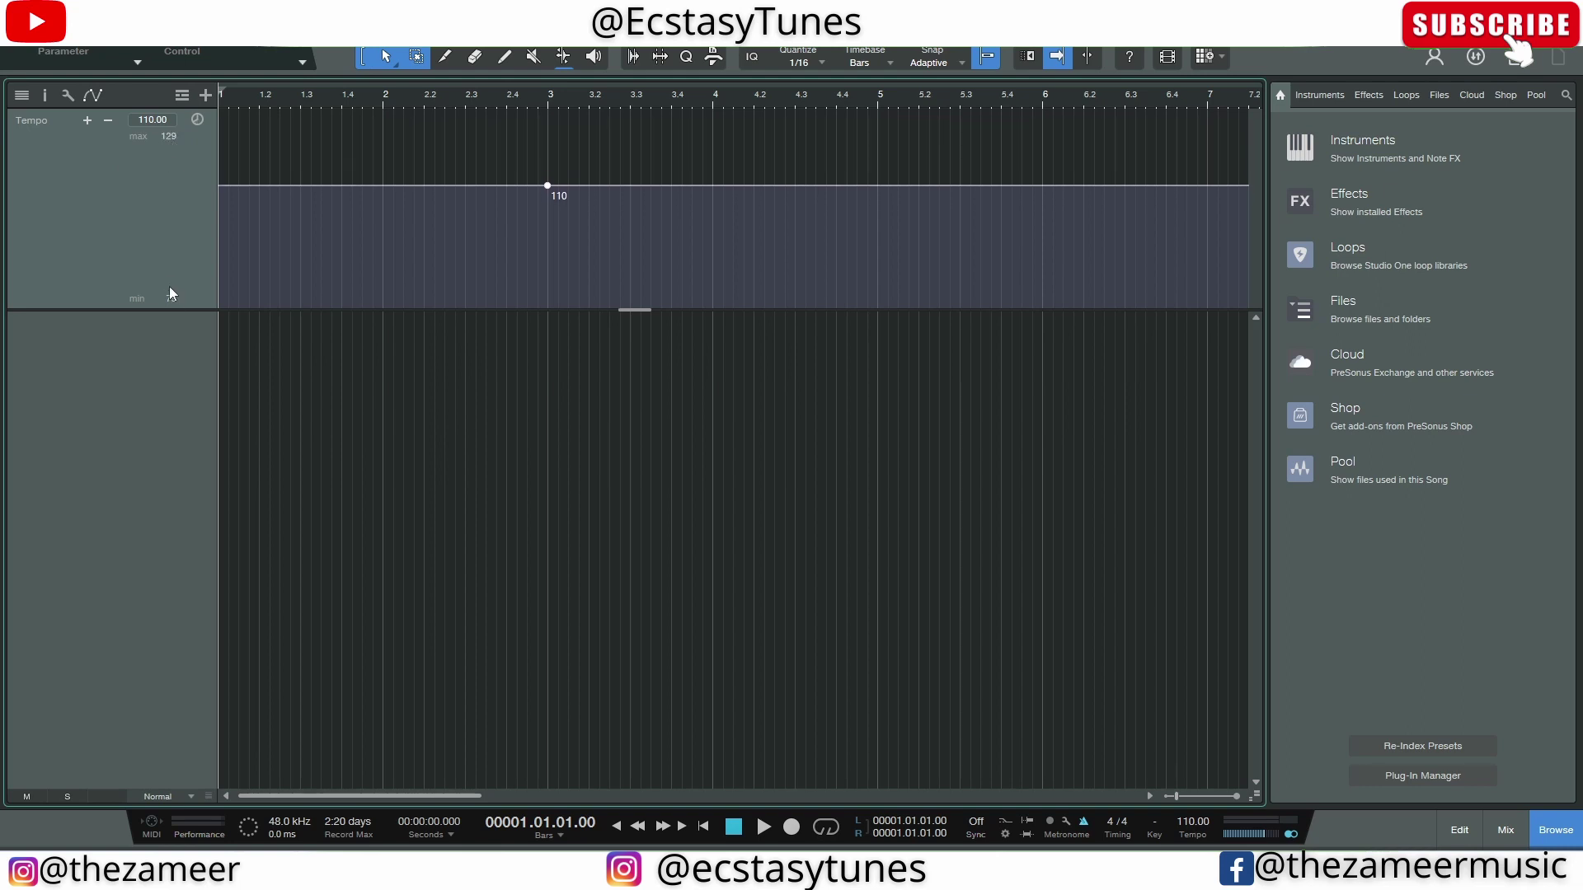
{"action": "left_click_drag", "start_coordinate": [172, 294], "coordinate": [174, 307]}
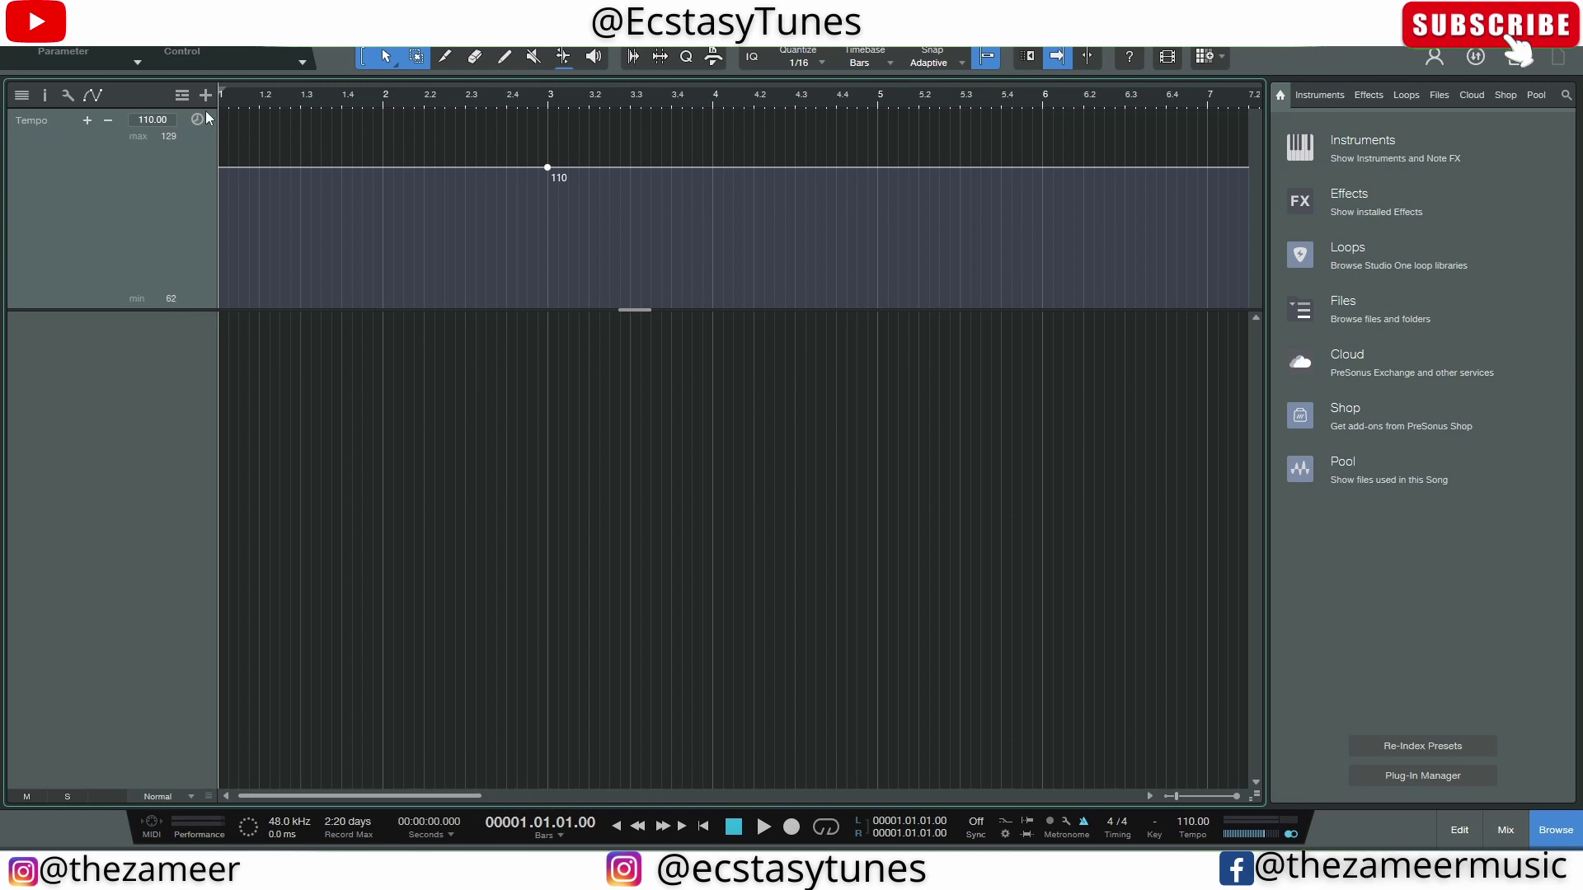
Add tempo points on the tempo line, giving a 100 BPM point at bar 3
{"action": "left_click", "coordinate": [105, 122]}
{"action": "left_click", "coordinate": [106, 122]}
{"action": "left_click", "coordinate": [744, 167]}
{"action": "left_click", "coordinate": [887, 168]}
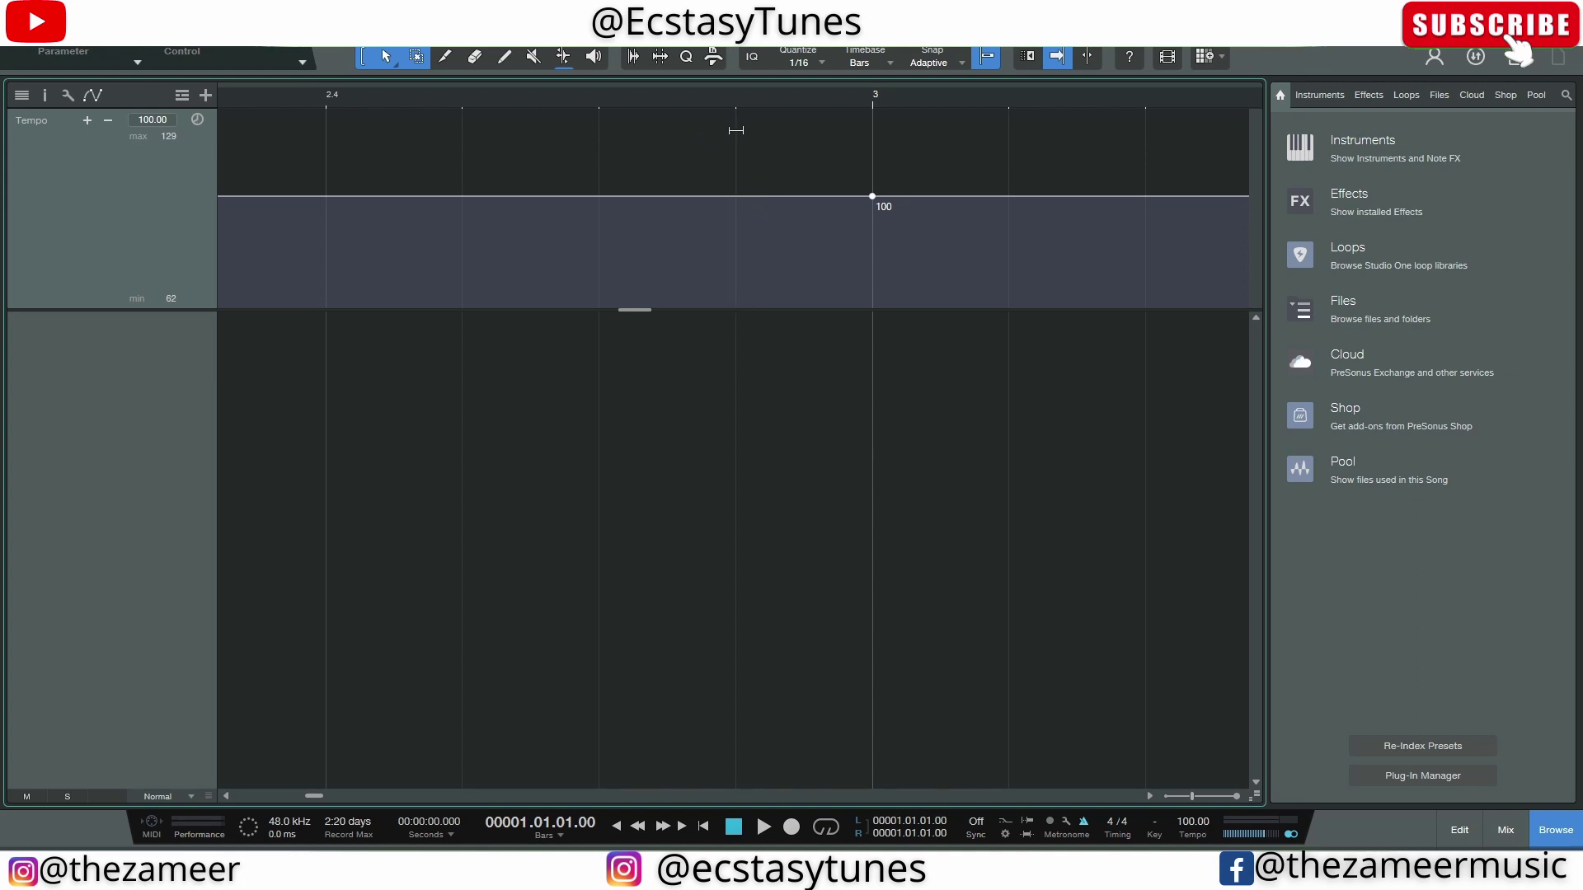
Drag the tempo segment leading into bar 3 up to 111 BPM
{"action": "mouse_move", "coordinate": [729, 128]}
{"action": "left_mouse_down"}
{"action": "mouse_move", "coordinate": [729, 175]}
{"action": "mouse_move", "coordinate": [743, 88]}
{"action": "mouse_move", "coordinate": [743, 163]}
{"action": "mouse_move", "coordinate": [752, 107]}
{"action": "left_mouse_up"}
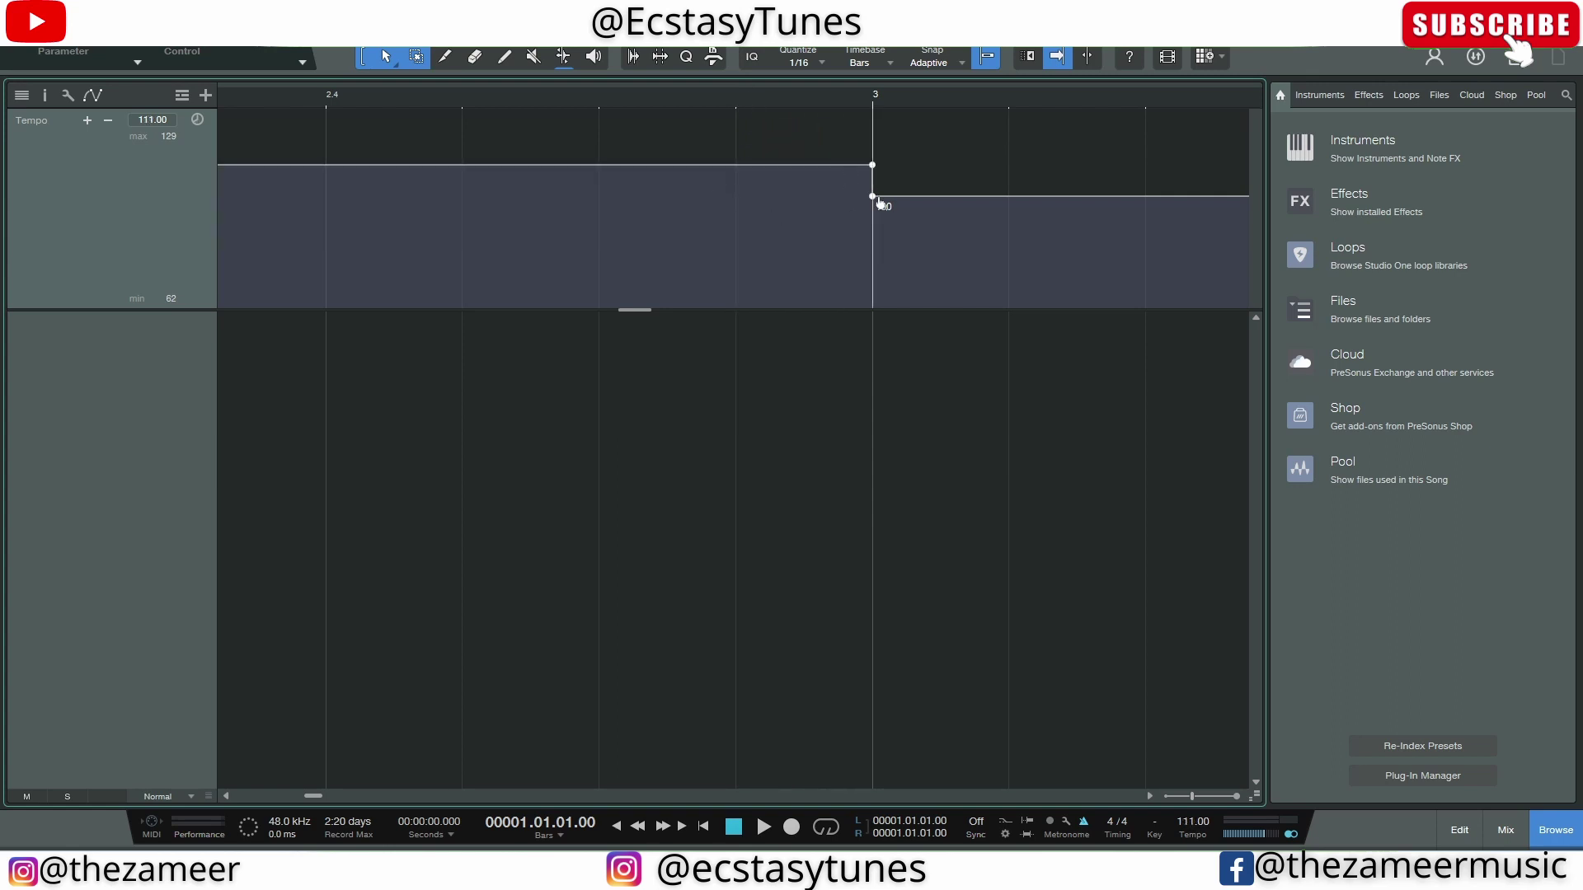
Add tempo points after bar 3, raise one to 112 BPM, and bend the ramp into a curve
{"action": "left_click", "coordinate": [945, 196]}
{"action": "left_click", "coordinate": [1009, 196]}
{"action": "left_click_drag", "start_coordinate": [1011, 199], "coordinate": [1013, 168]}
{"action": "left_click", "coordinate": [976, 180]}
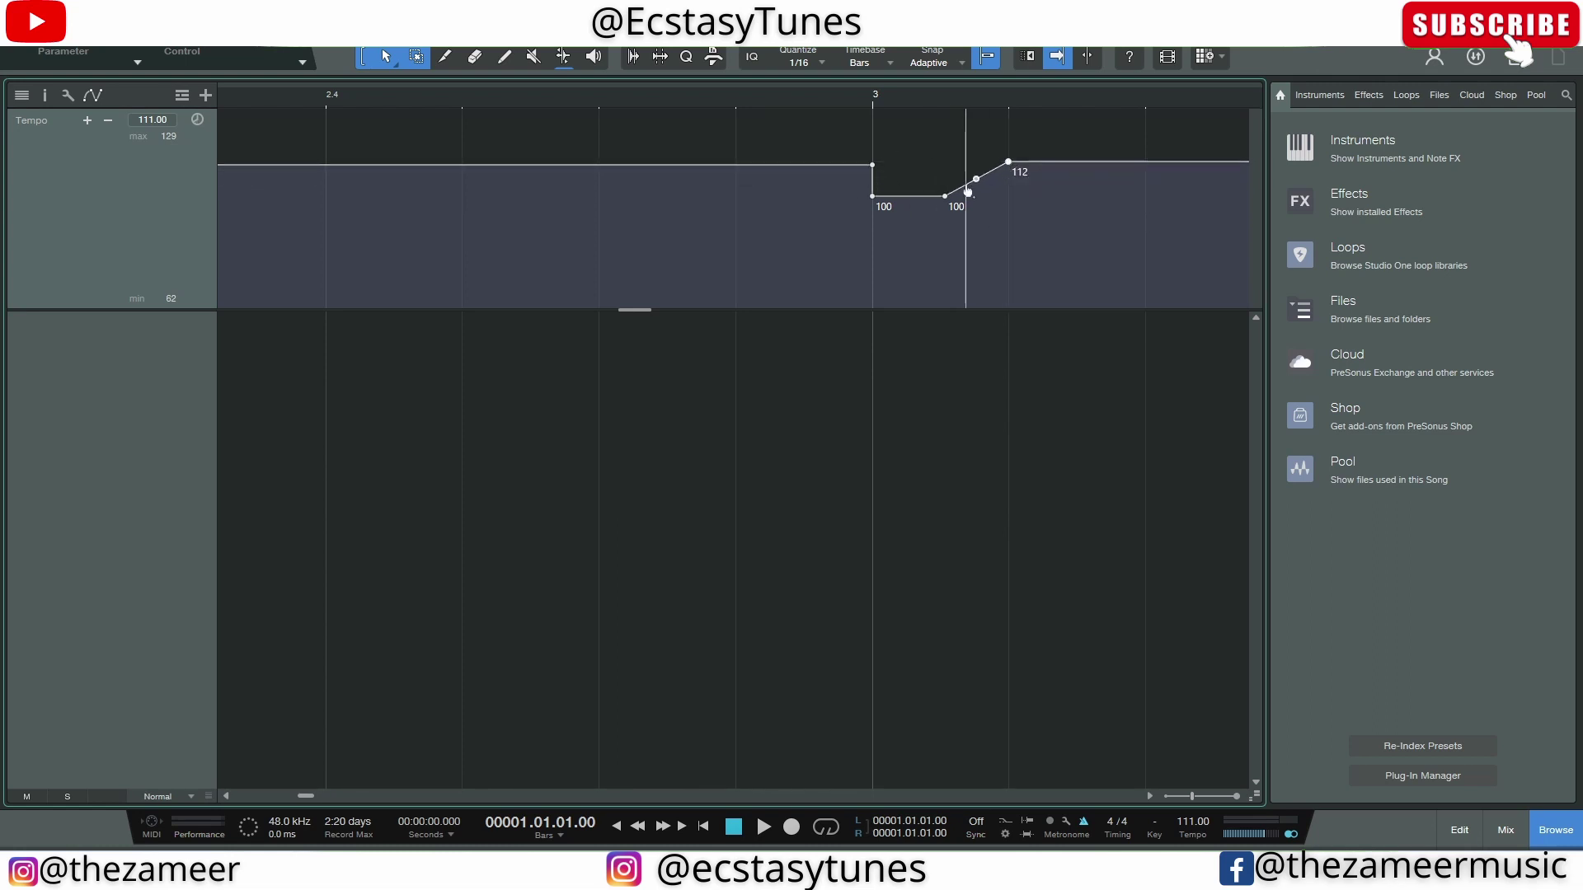
{"action": "left_click_drag", "start_coordinate": [969, 190], "coordinate": [974, 184]}
Trim the whole tempo envelope, undoing the 10 BPM drop, so it reads 98, 87, 109 and 99 BPM
{"action": "left_click_drag", "start_coordinate": [1077, 109], "coordinate": [1078, 120]}
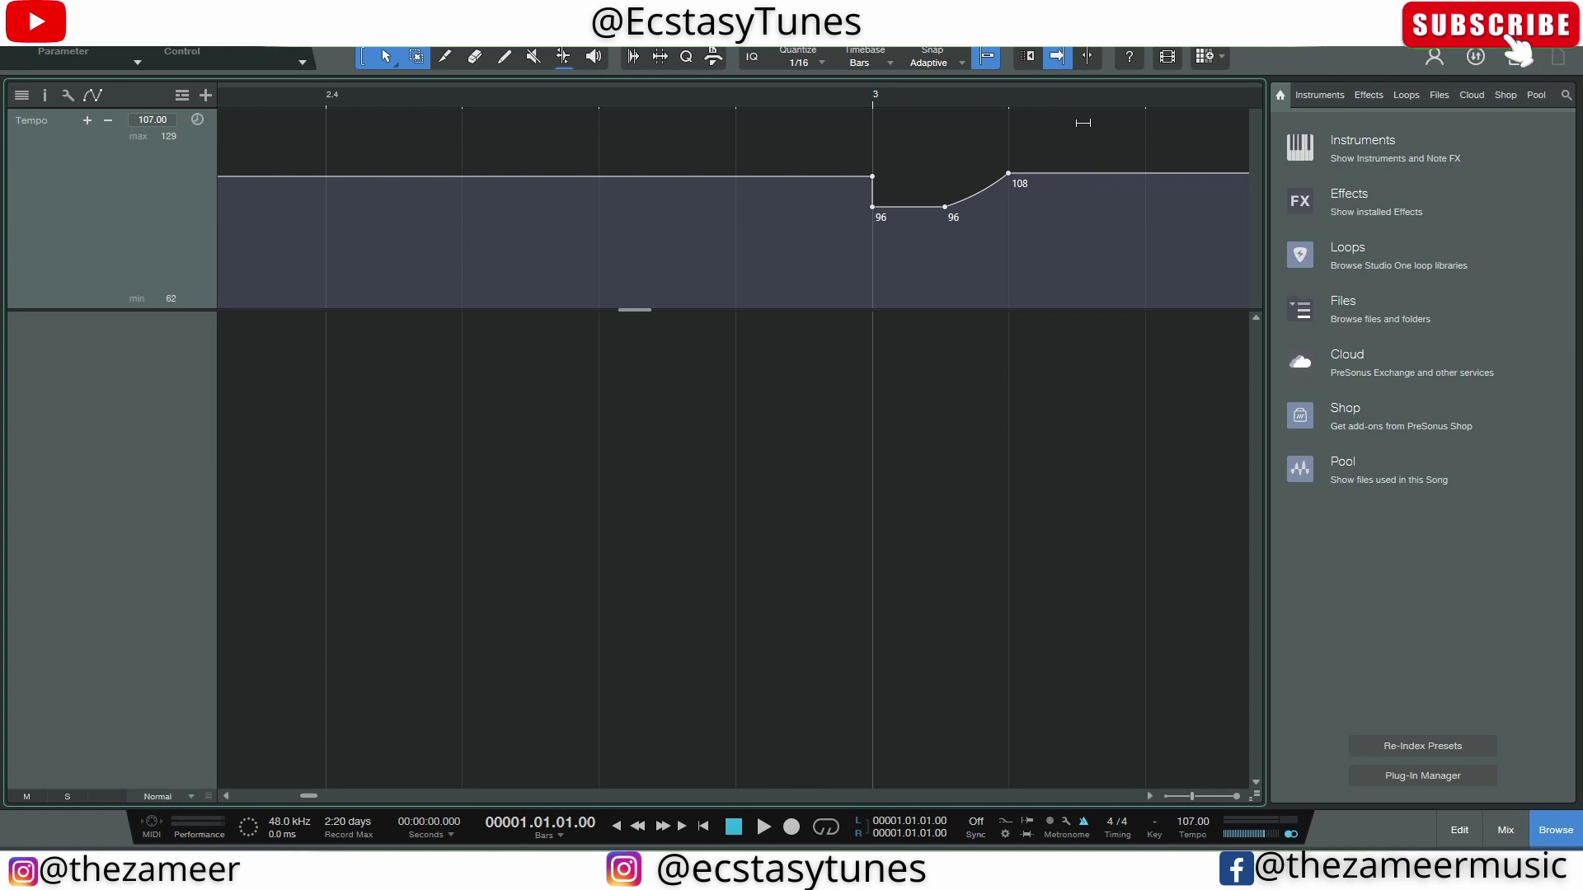
{"action": "left_click_drag", "start_coordinate": [1083, 122], "coordinate": [1083, 151]}
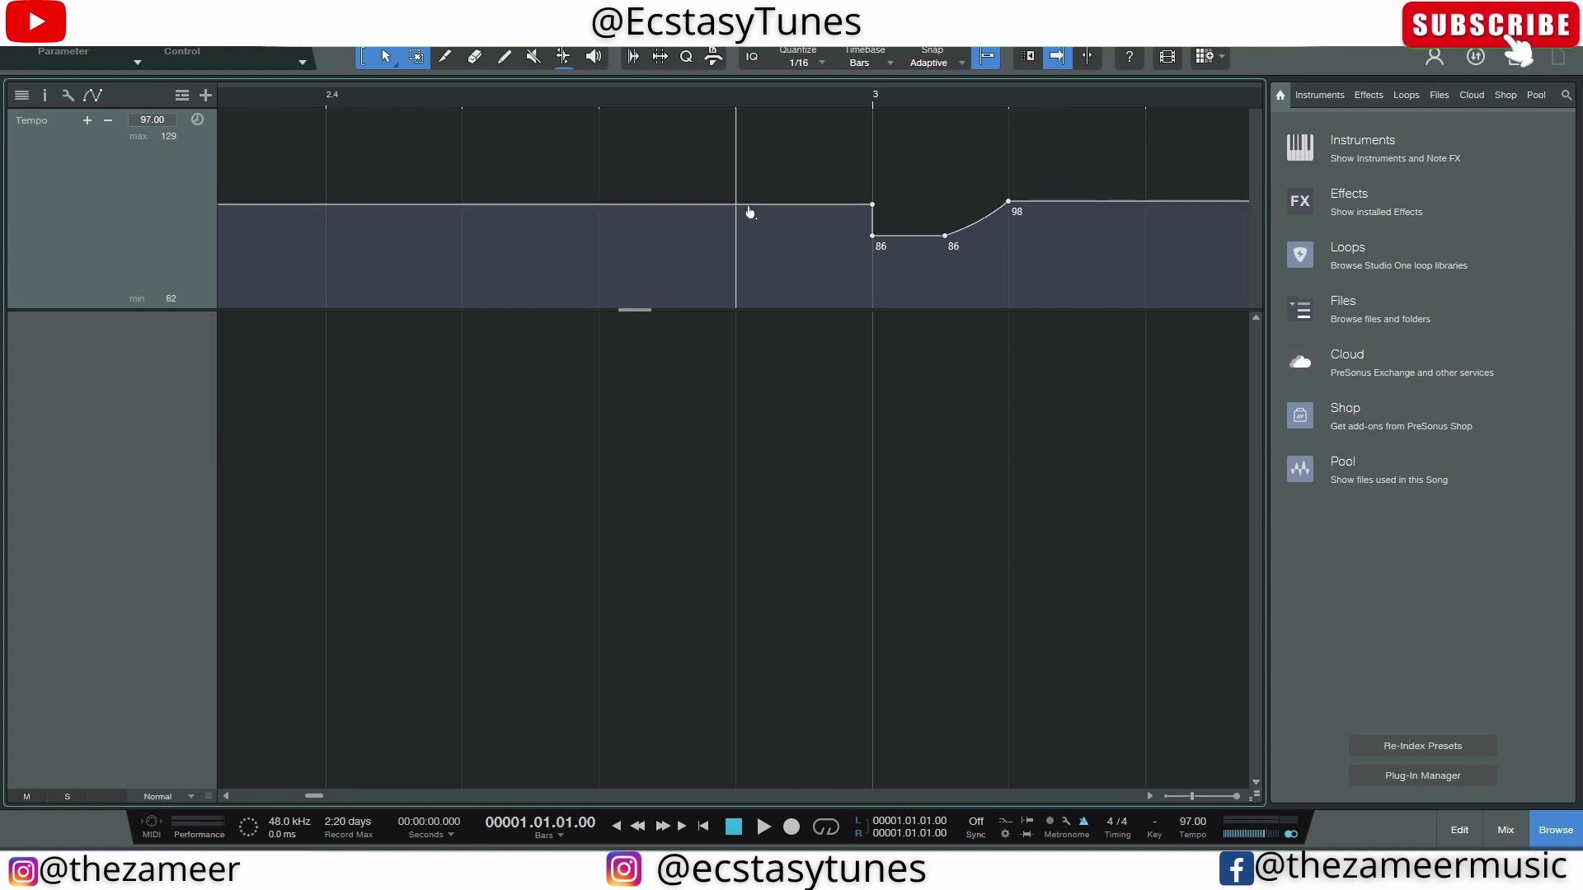
{"action": "key", "text": "ctrl+z"}
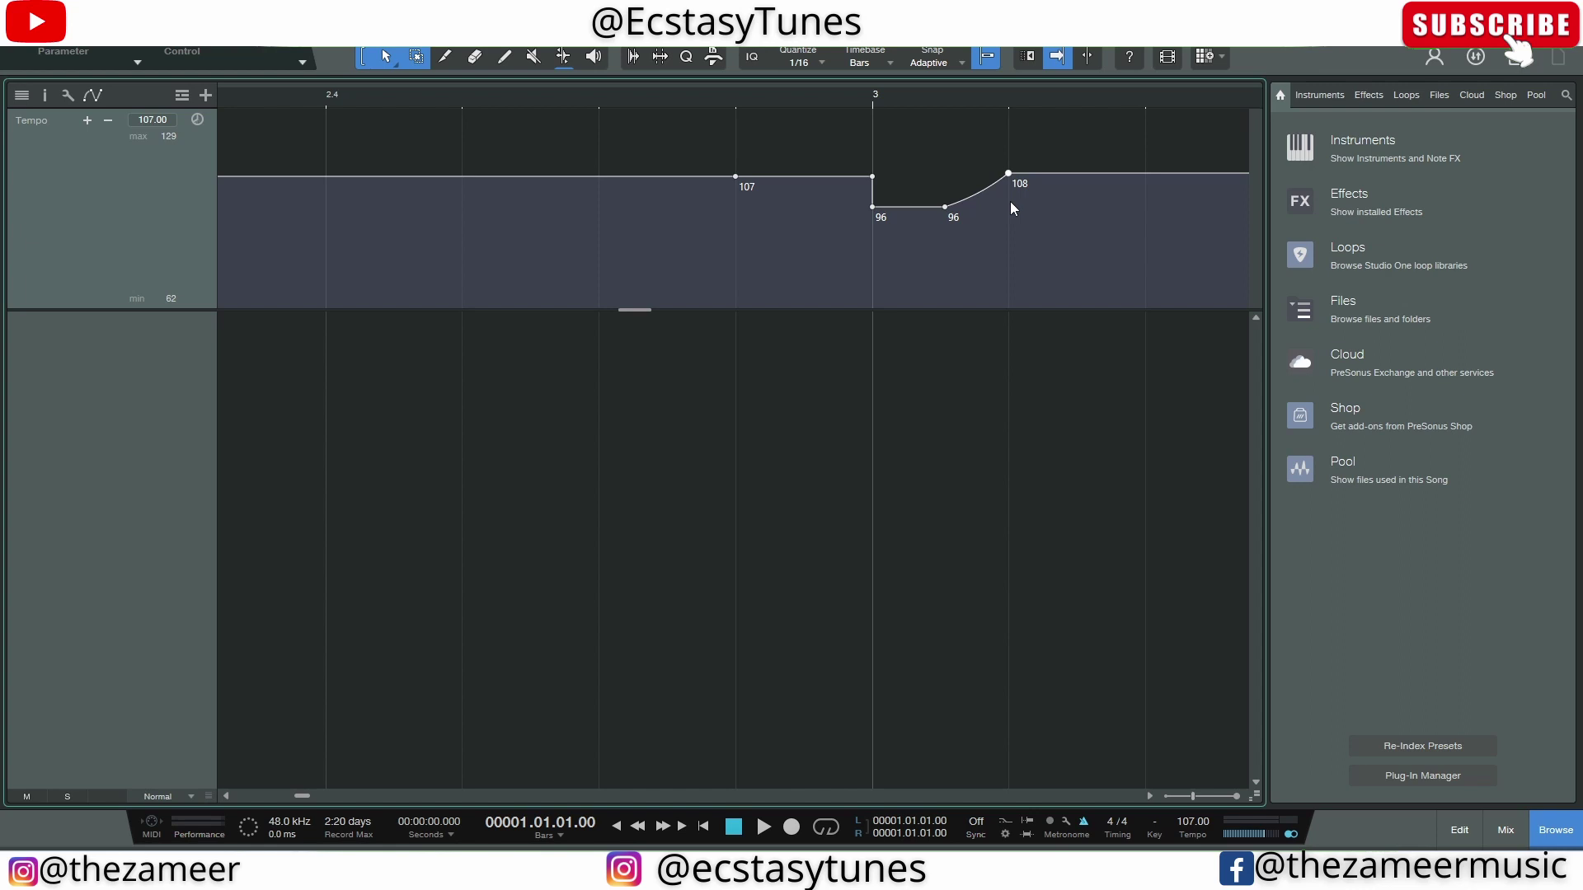
{"action": "mouse_move", "coordinate": [1008, 173]}
{"action": "left_mouse_down"}
{"action": "mouse_move", "coordinate": [1008, 247]}
{"action": "mouse_move", "coordinate": [1007, 138]}
{"action": "mouse_move", "coordinate": [1007, 212]}
{"action": "mouse_move", "coordinate": [1007, 173]}
{"action": "left_mouse_up"}
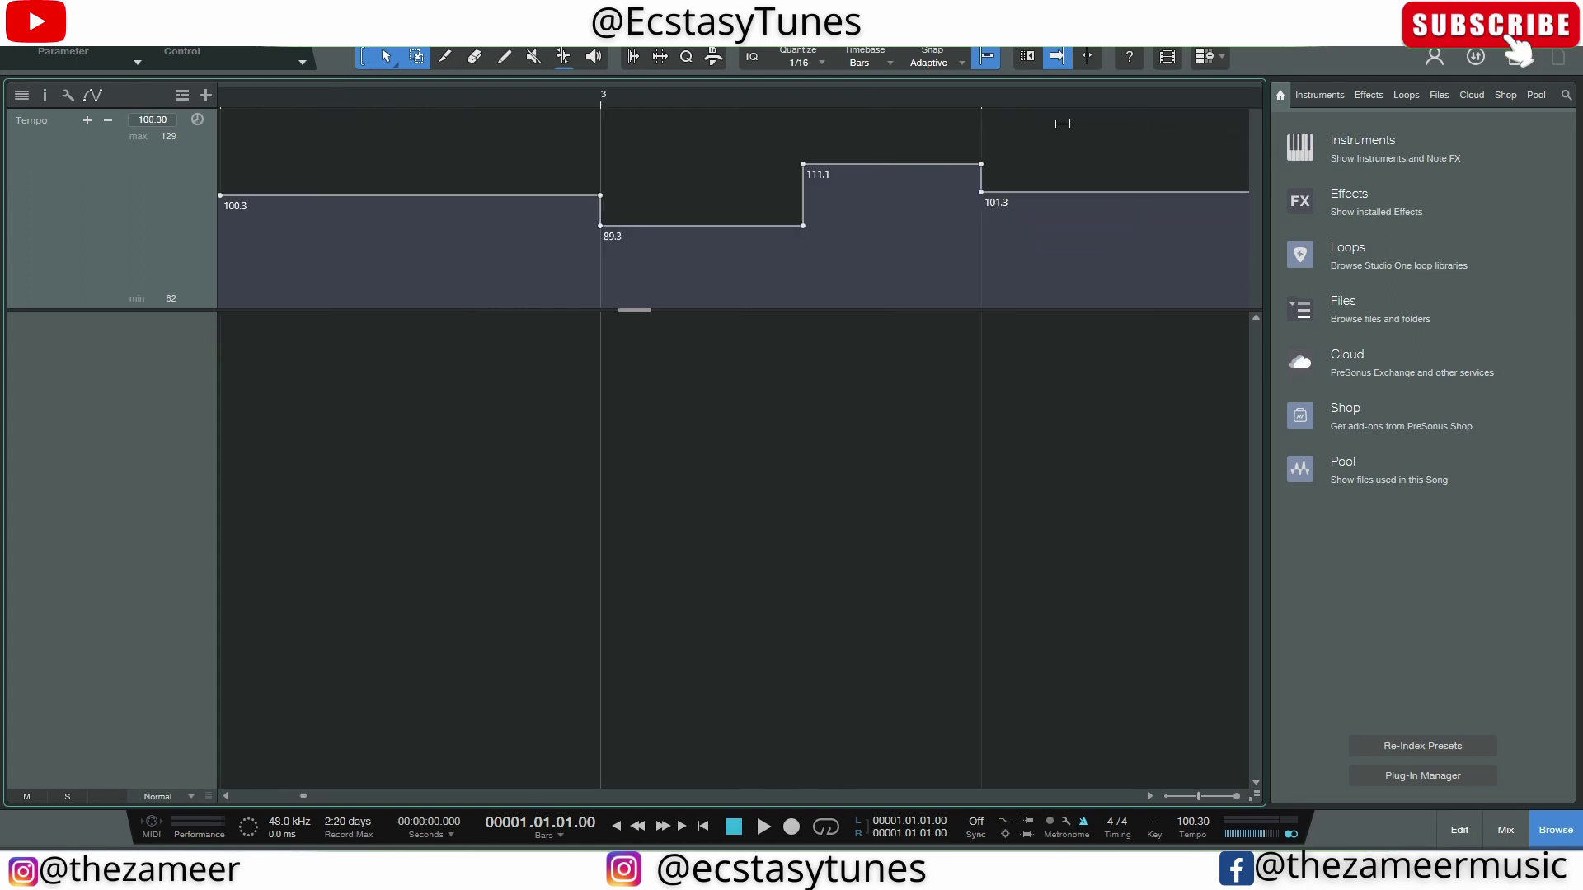
{"action": "left_click_drag", "start_coordinate": [1061, 256], "coordinate": [1078, 147]}
{"action": "scroll", "coordinate": [767, 153], "scroll_direction": "down", "scroll_amount": 5}
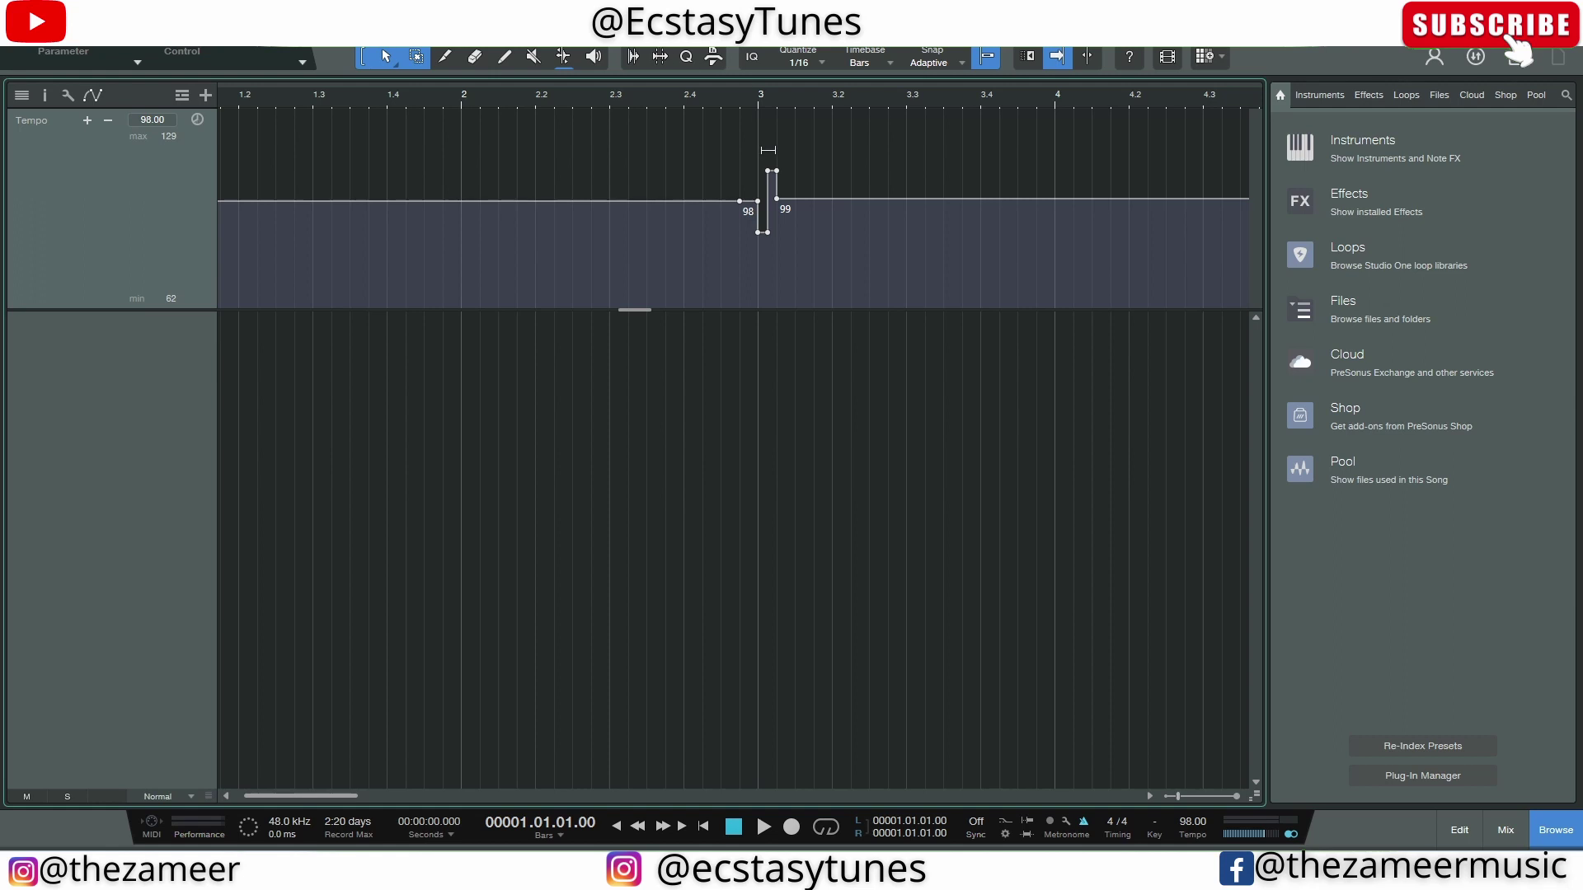
Change the ruler timebase and drag the bar-3 tempo step to 99.2 BPM, then an 85.3 BPM dip
{"action": "right_click", "coordinate": [598, 103]}
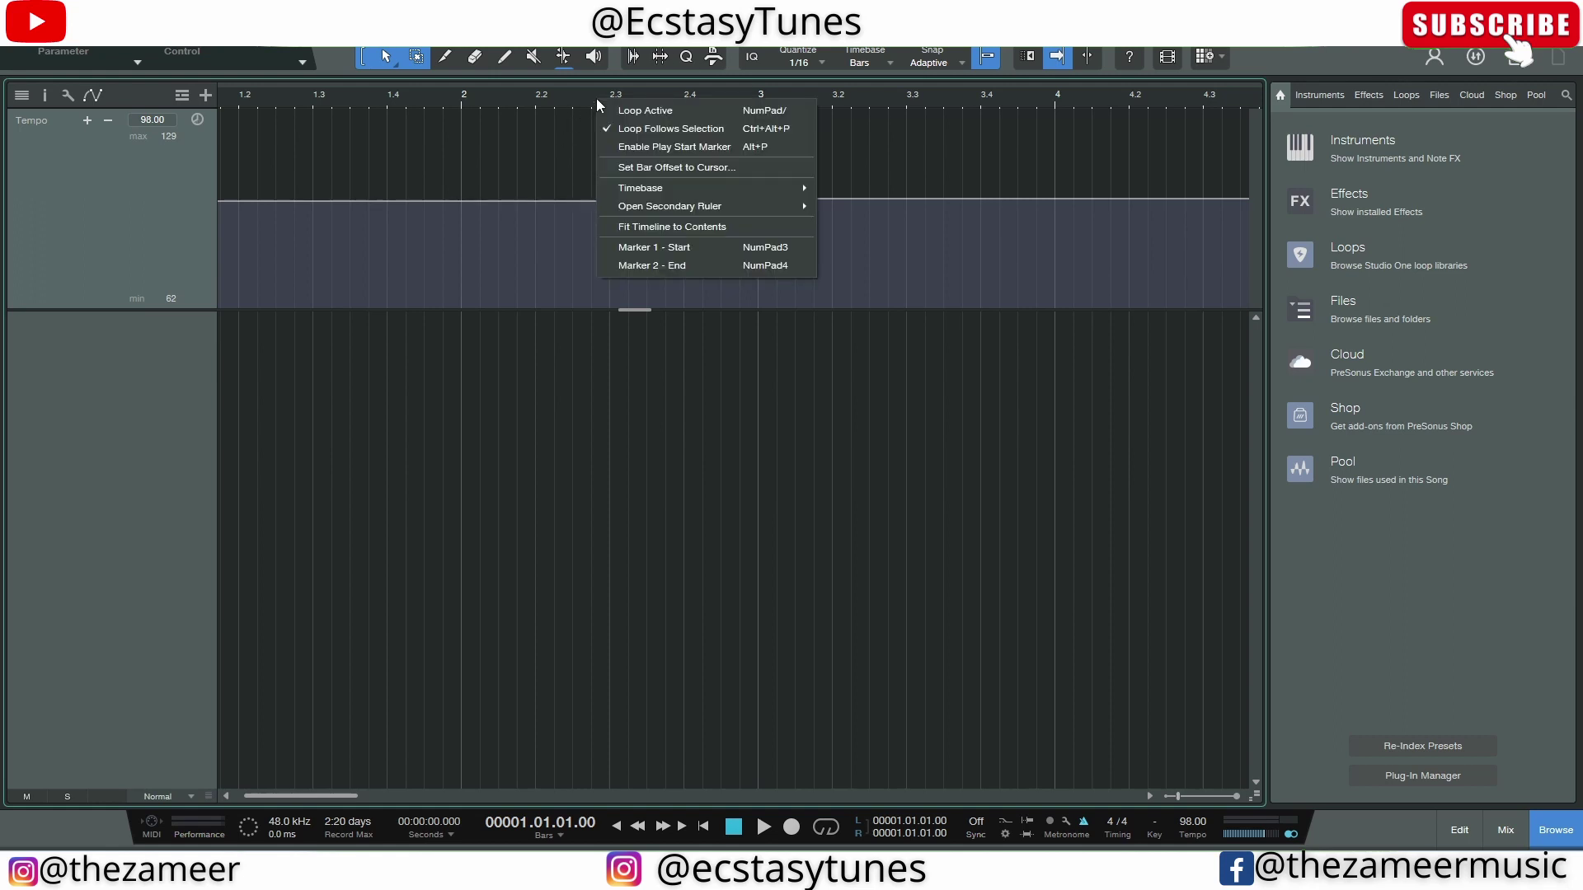
{"action": "mouse_move", "coordinate": [686, 188]}
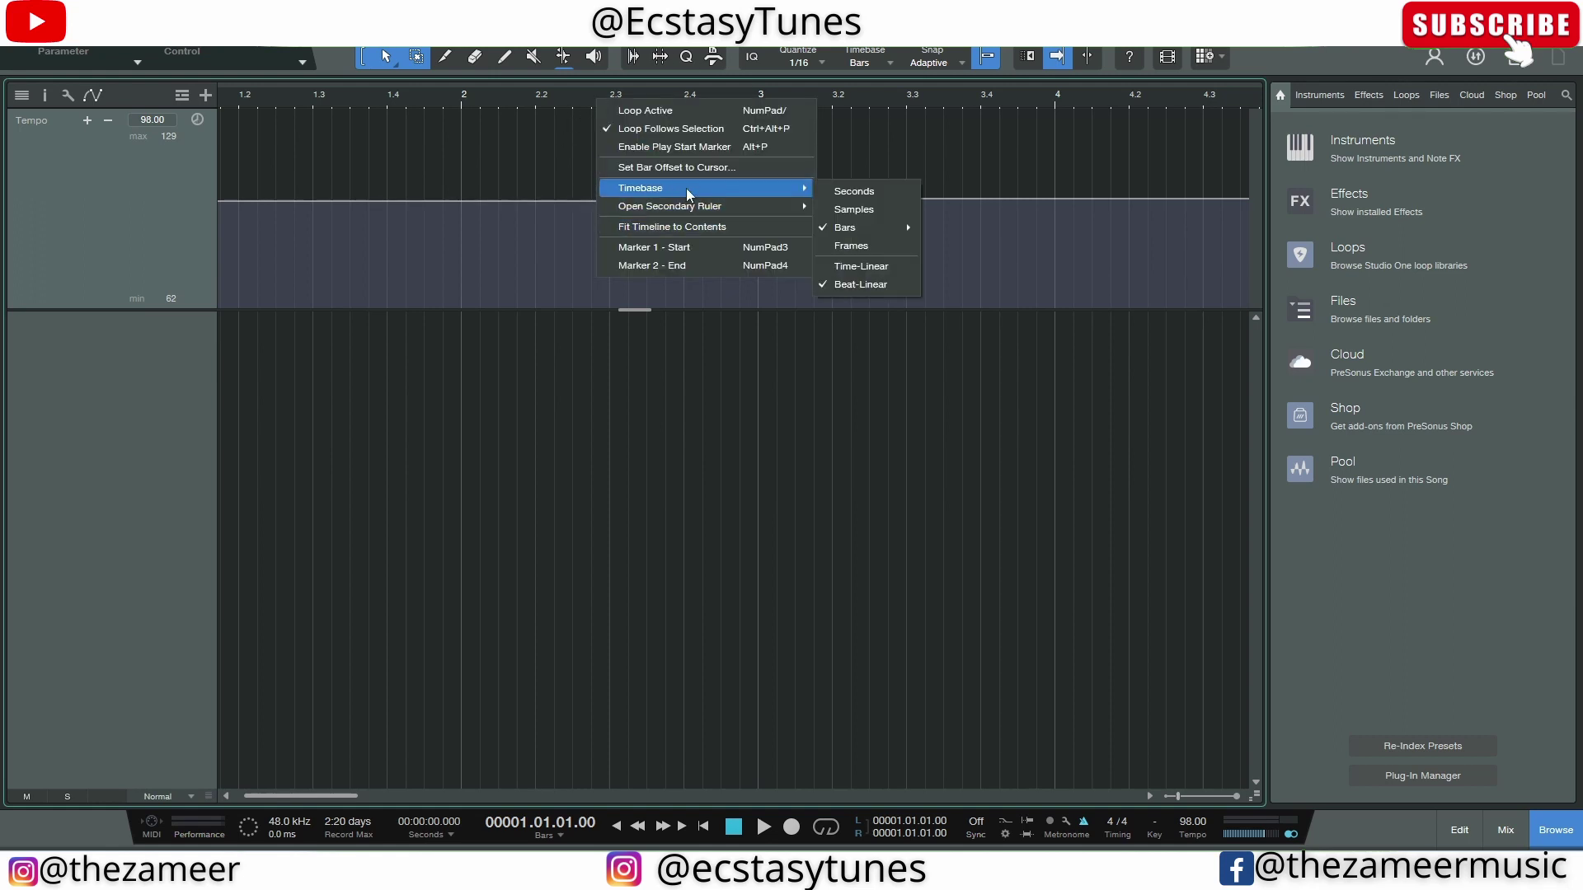
{"action": "left_click", "coordinate": [897, 284]}
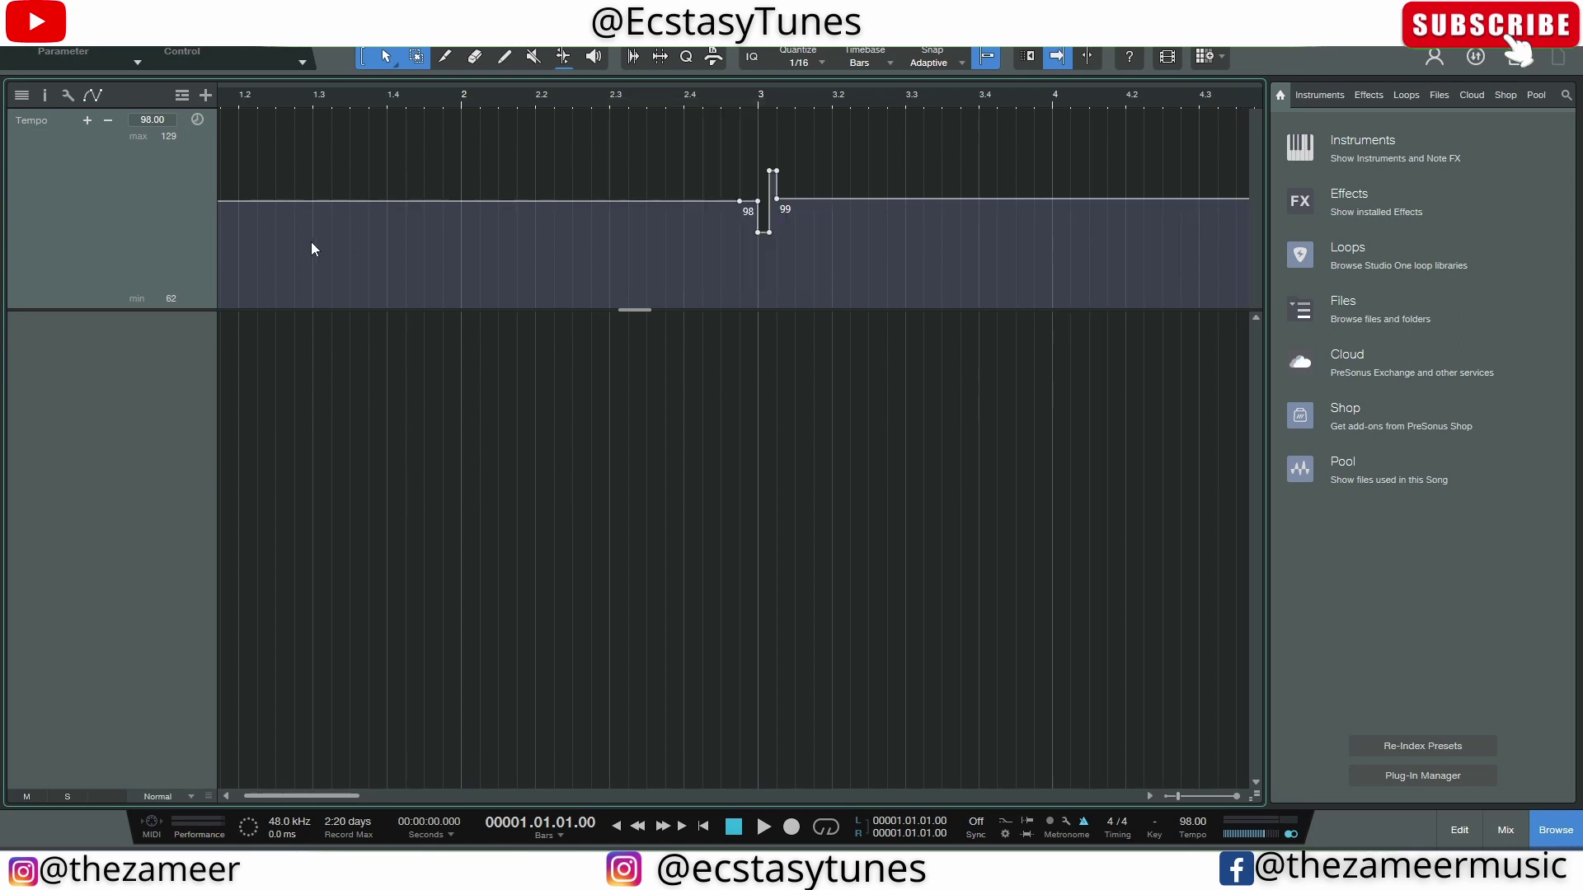
{"action": "scroll", "coordinate": [753, 211], "scroll_direction": "up", "scroll_amount": 2}
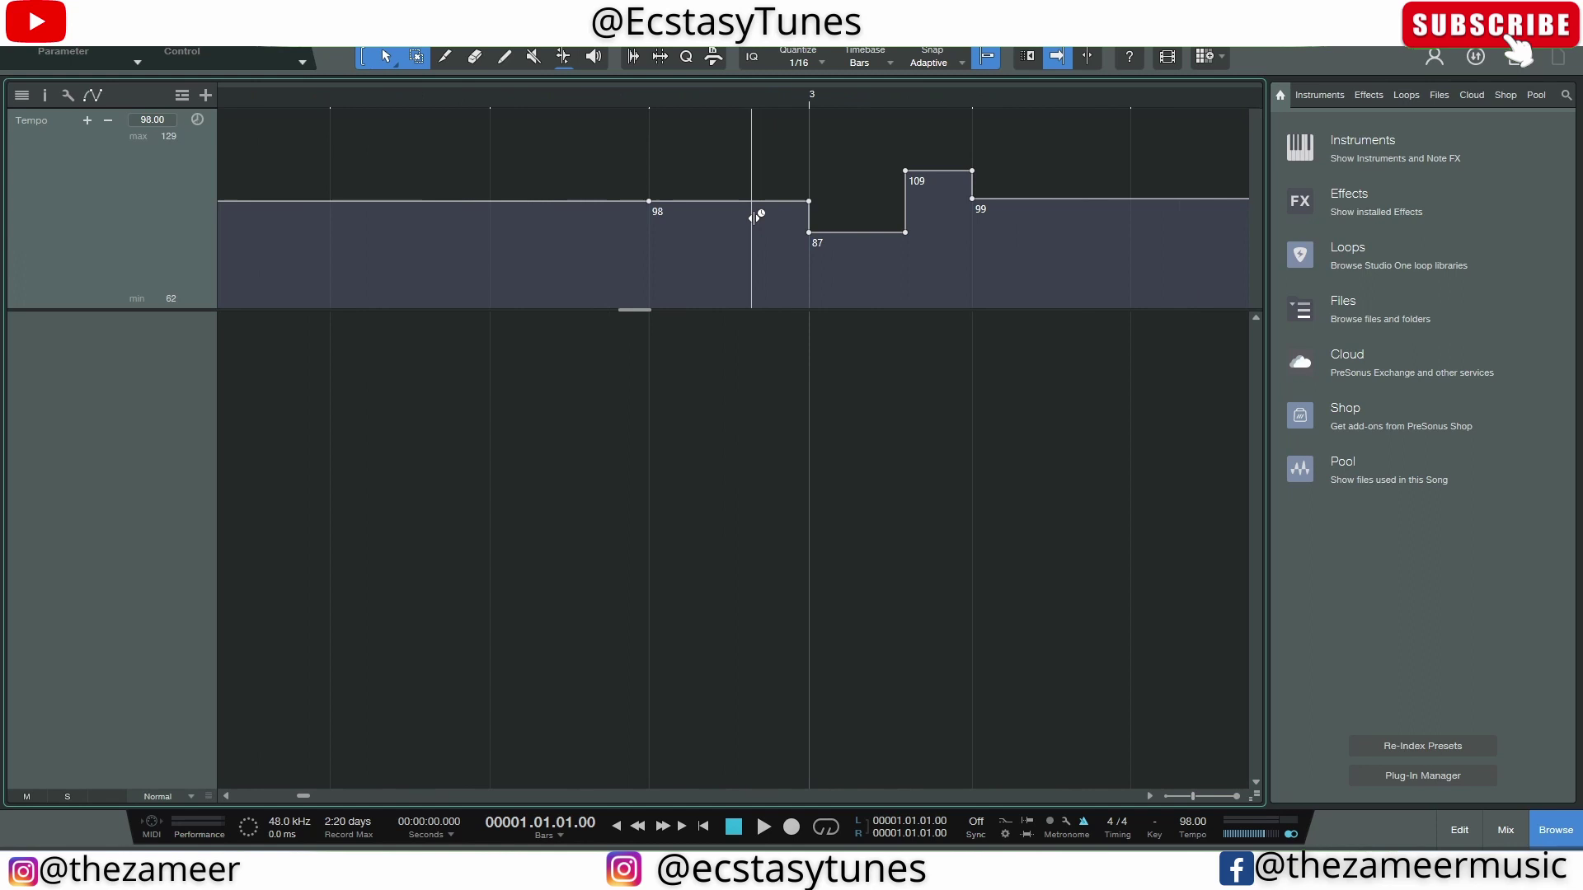
{"action": "mouse_move", "coordinate": [812, 200]}
{"action": "left_mouse_down"}
{"action": "mouse_move", "coordinate": [746, 201]}
{"action": "mouse_move", "coordinate": [835, 204]}
{"action": "mouse_move", "coordinate": [807, 204]}
{"action": "left_mouse_up"}
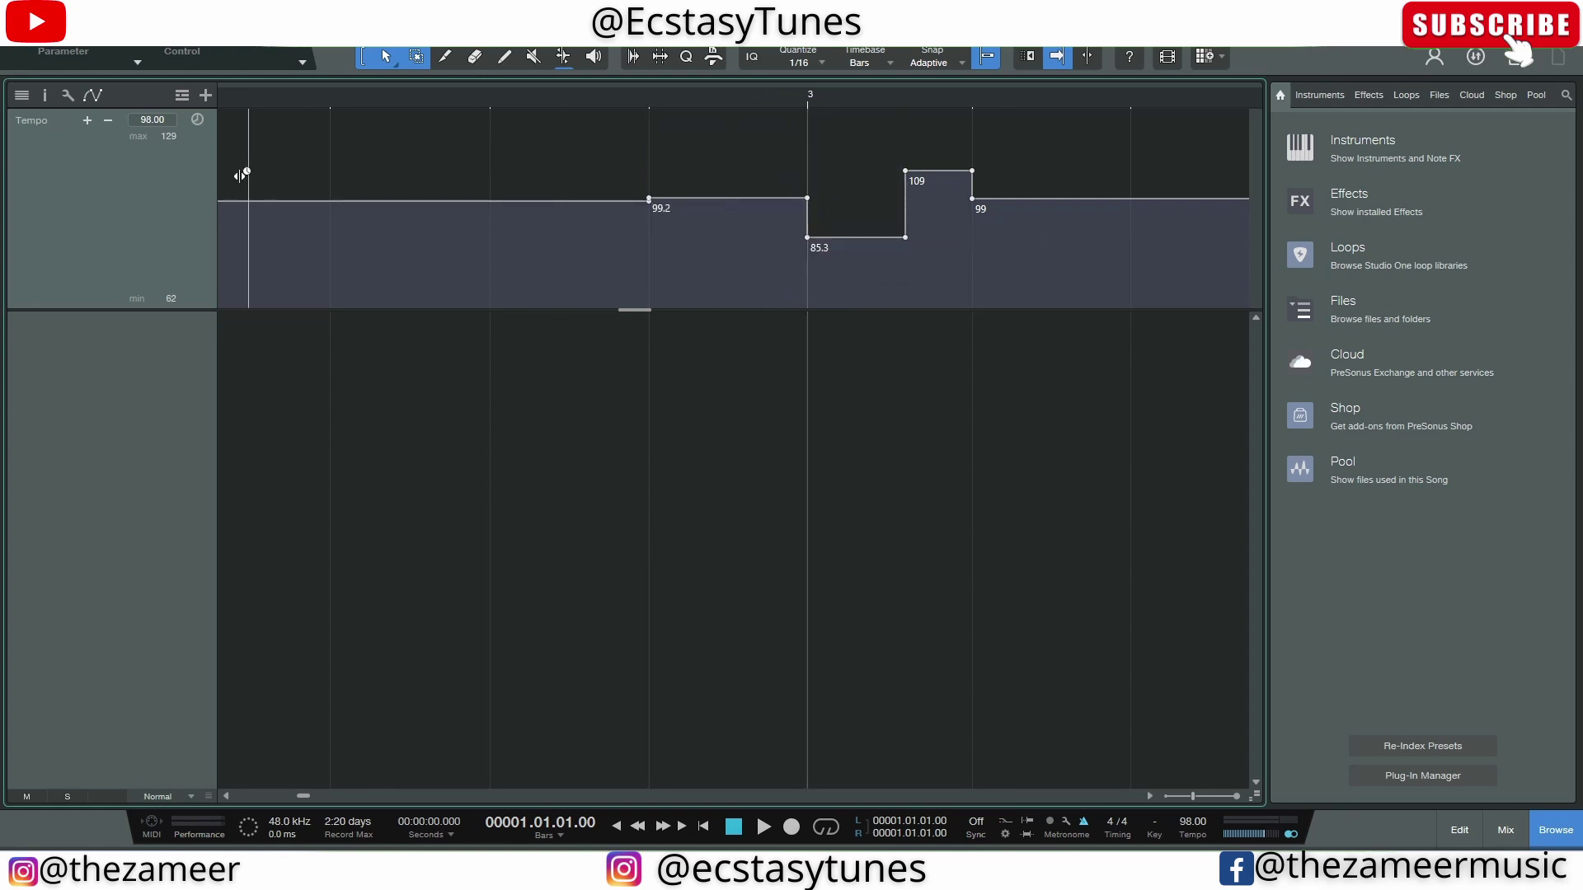
Switch the timebase to Beat-Linear and drag the bar-3 step to dip to 86.4, then rise to 112 BPM
{"action": "right_click", "coordinate": [694, 95]}
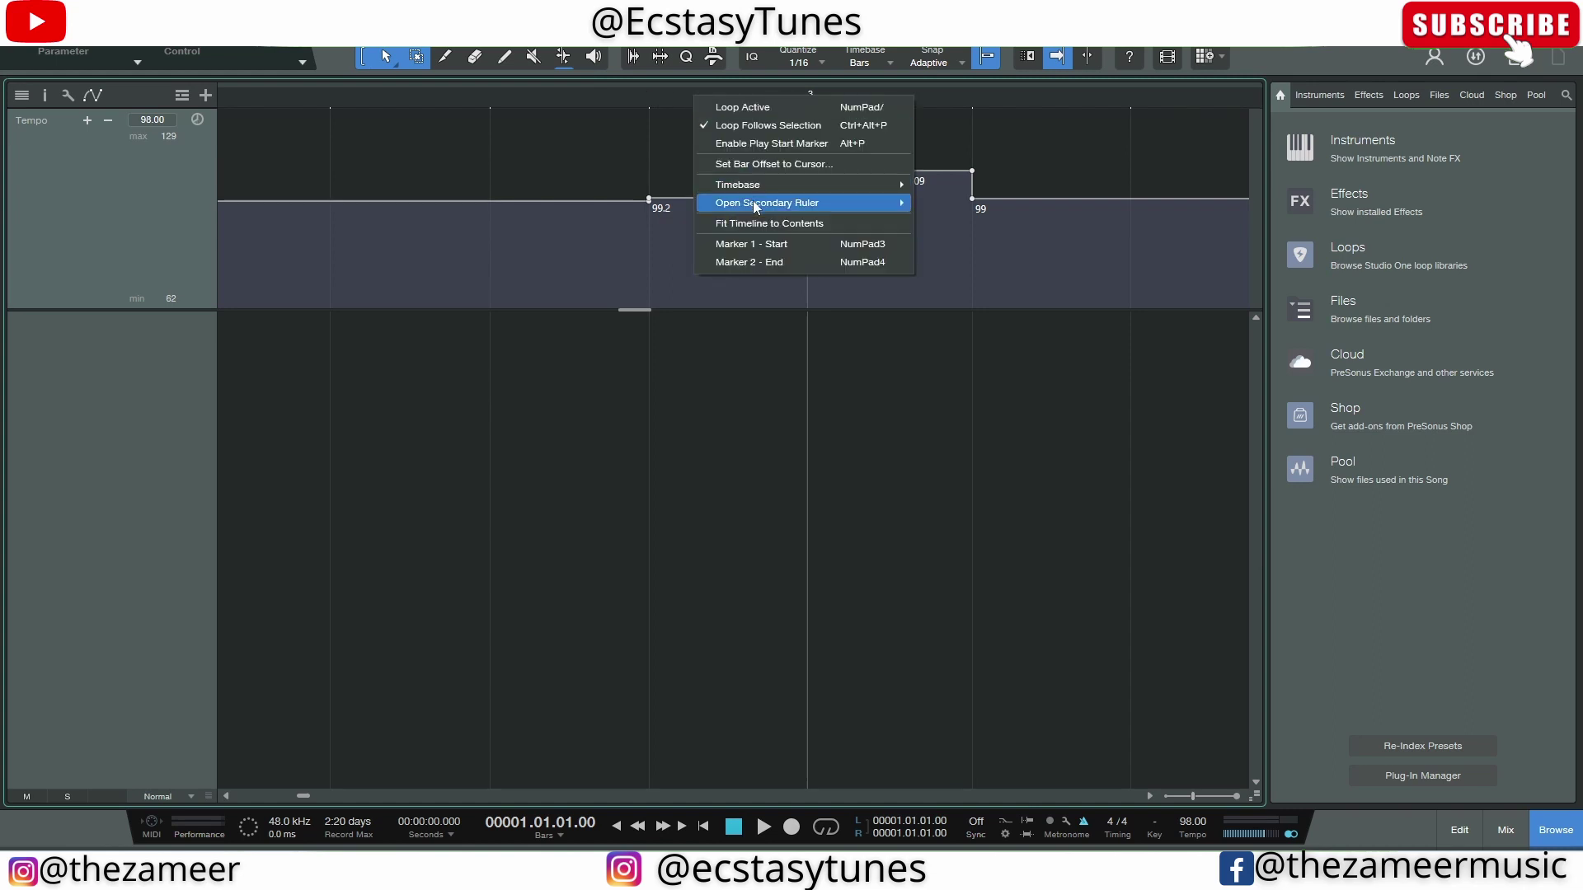
{"action": "mouse_move", "coordinate": [791, 185]}
{"action": "left_click", "coordinate": [985, 281]}
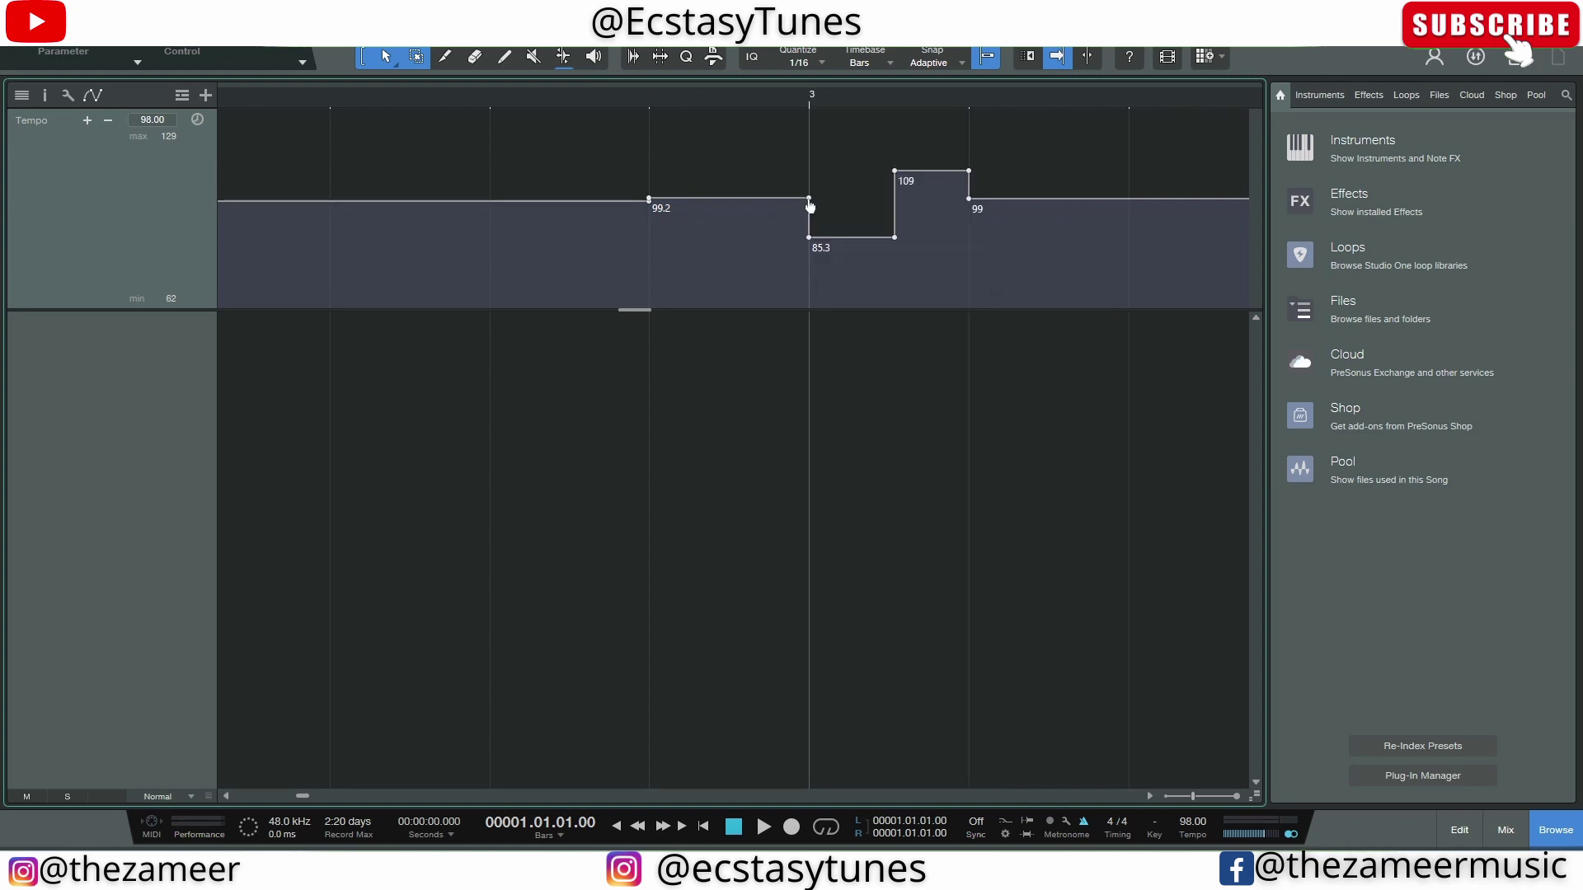
{"action": "mouse_move", "coordinate": [811, 205]}
{"action": "left_mouse_down"}
{"action": "mouse_move", "coordinate": [795, 206]}
{"action": "mouse_move", "coordinate": [834, 198]}
{"action": "left_mouse_up"}
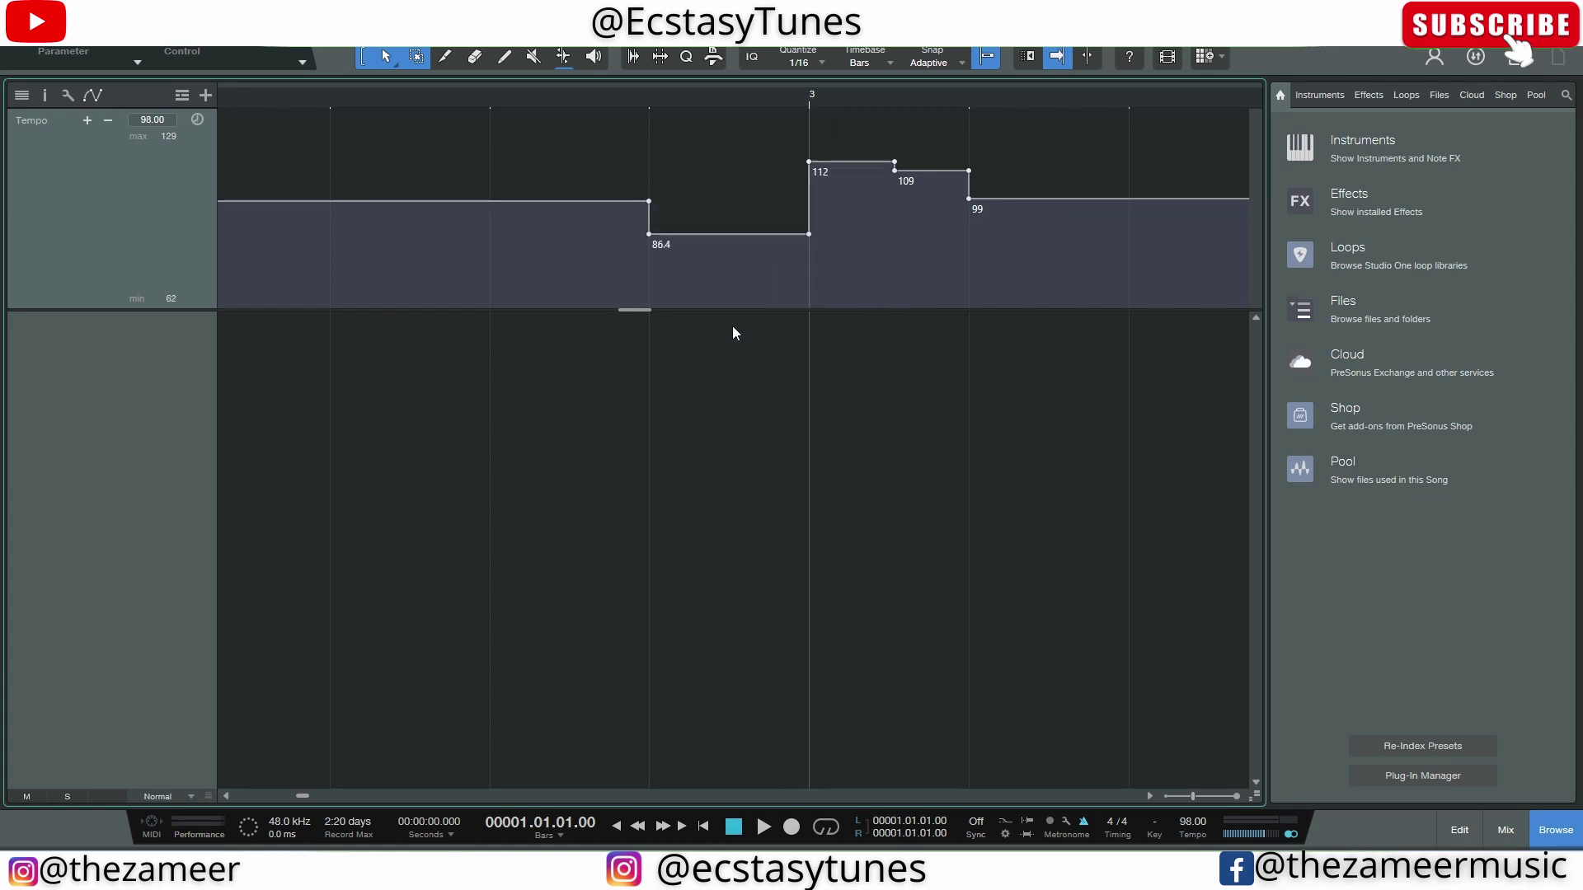
{"action": "scroll", "coordinate": [681, 240], "scroll_direction": "down", "scroll_amount": 6}
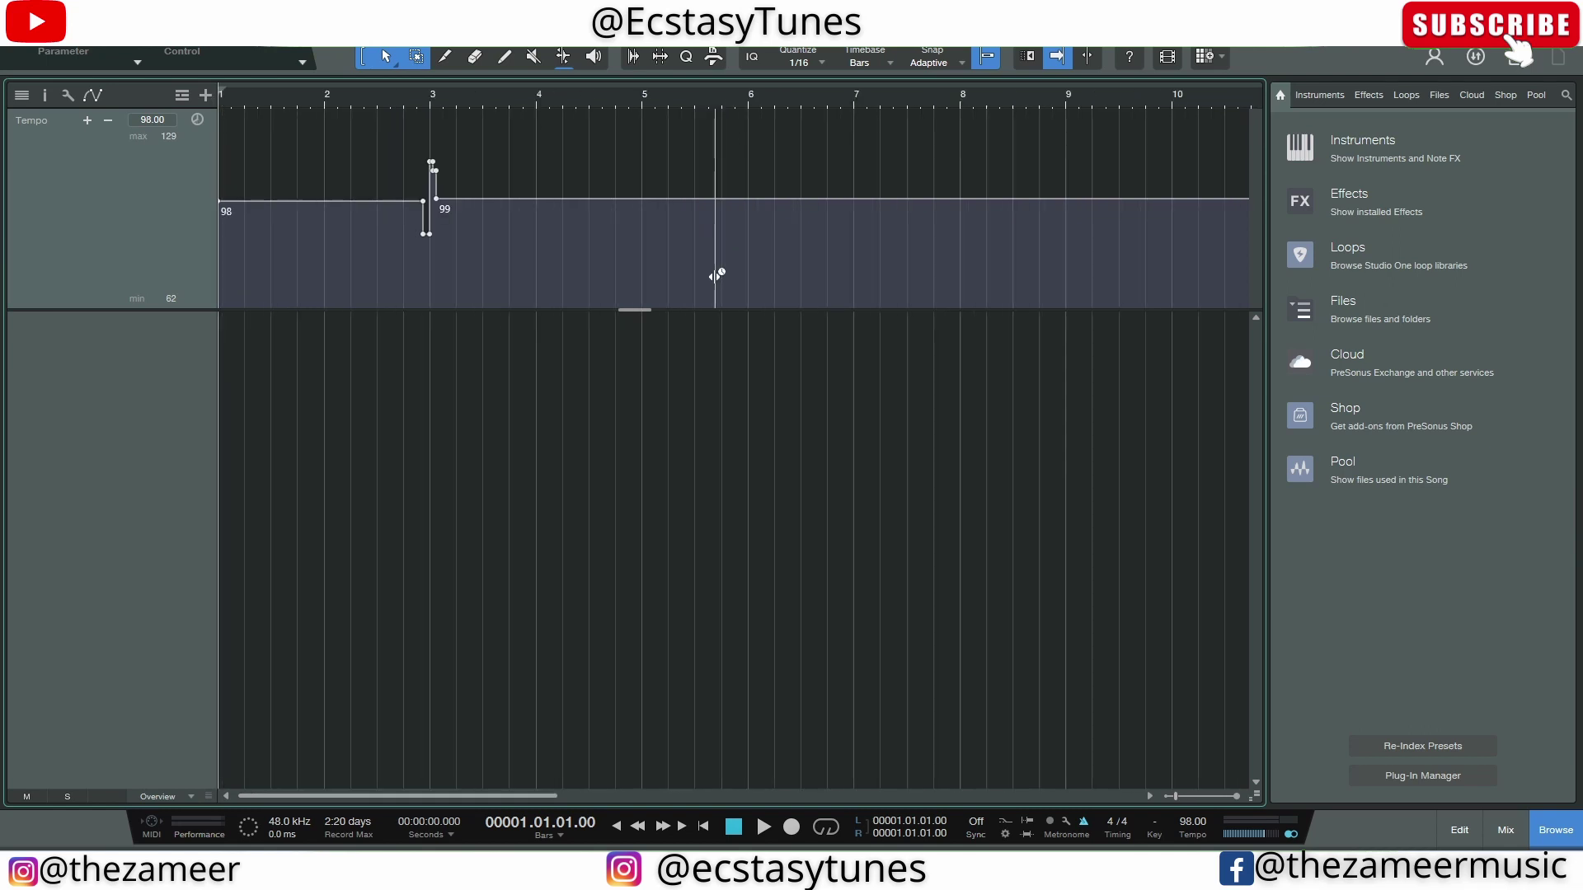